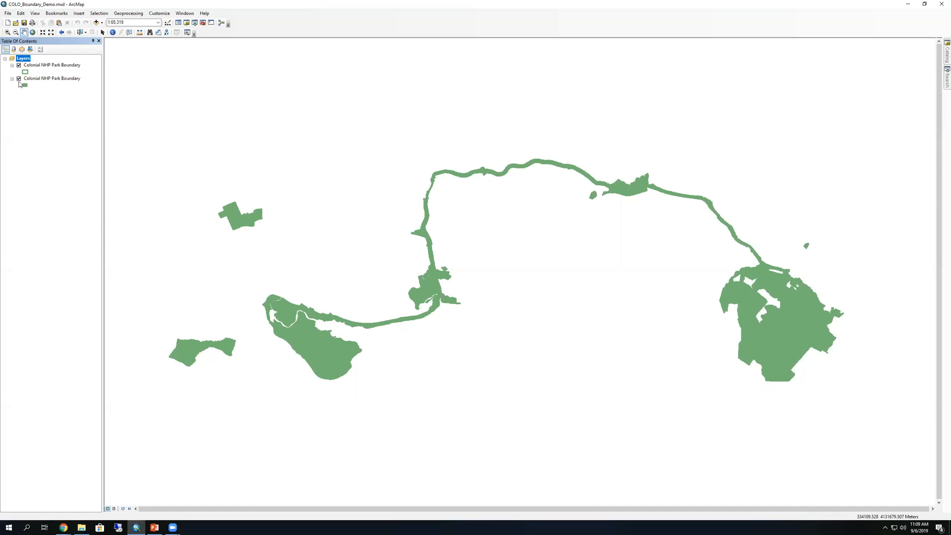
Hide both Colonial NHP Park Boundary layers and remove the solid-filled duplicate from the map
{"action": "left_click", "coordinate": [19, 65]}
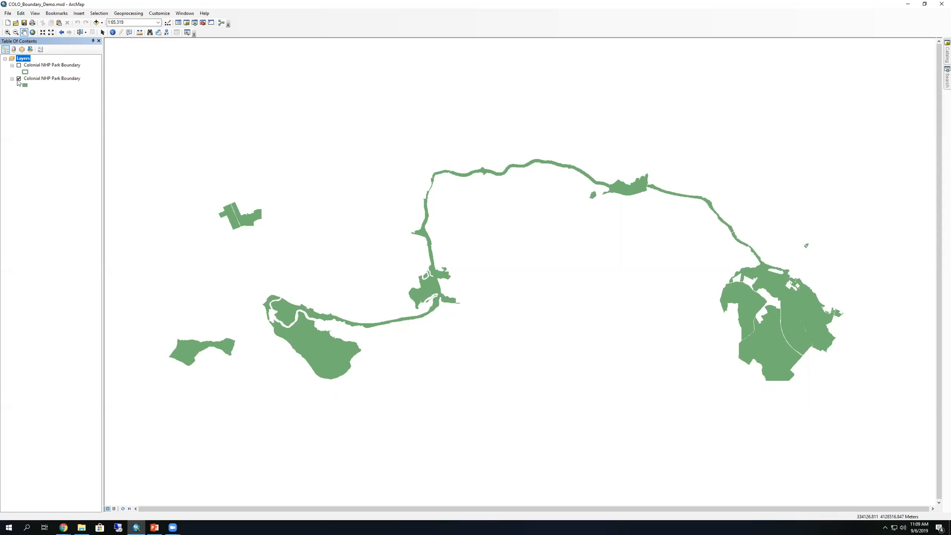
{"action": "left_click", "coordinate": [19, 78]}
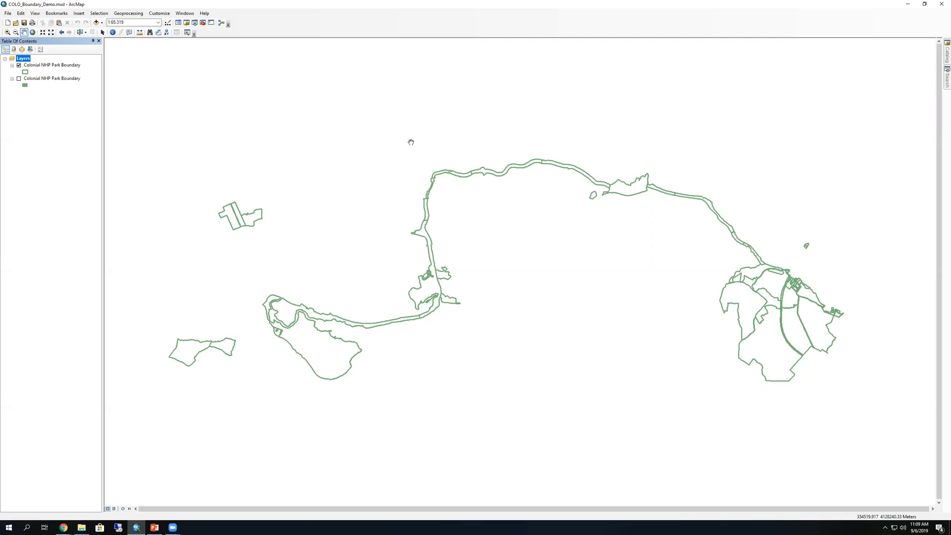
{"action": "left_click", "coordinate": [64, 78]}
{"action": "right_click", "coordinate": [64, 80]}
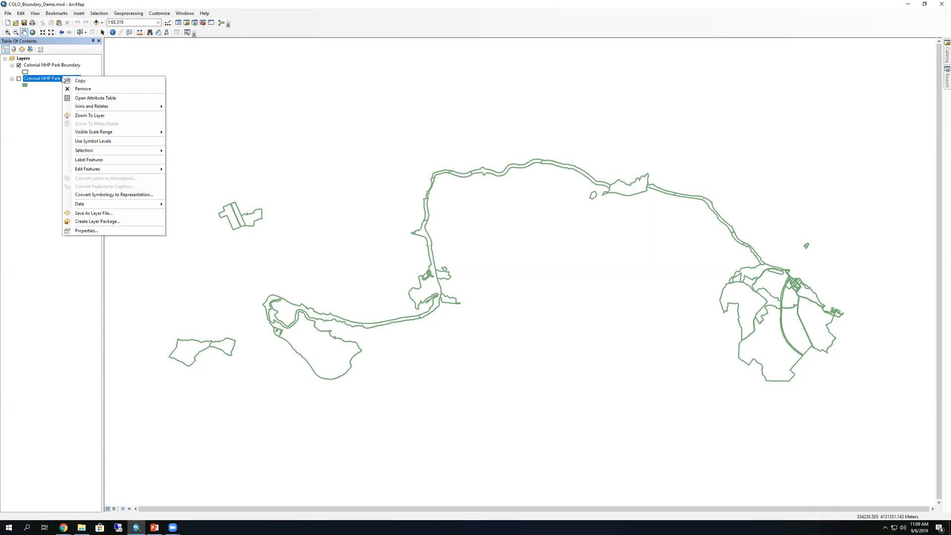
{"action": "left_click", "coordinate": [92, 90]}
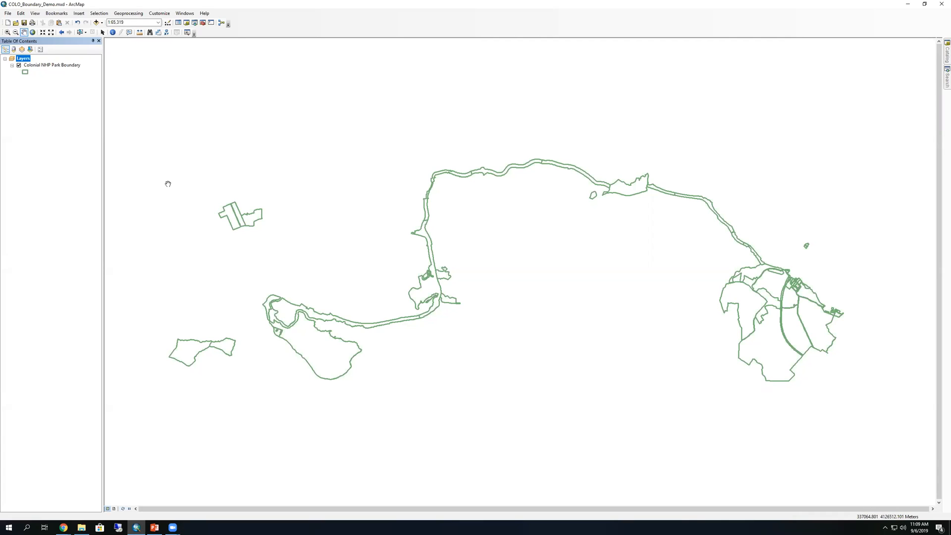
Save the document as COLO_Boundary_In_Demo.mxd in NPS_ArcGIS_Online_Videos\Videos2019 by adding _In to the name
{"action": "left_click", "coordinate": [6, 14]}
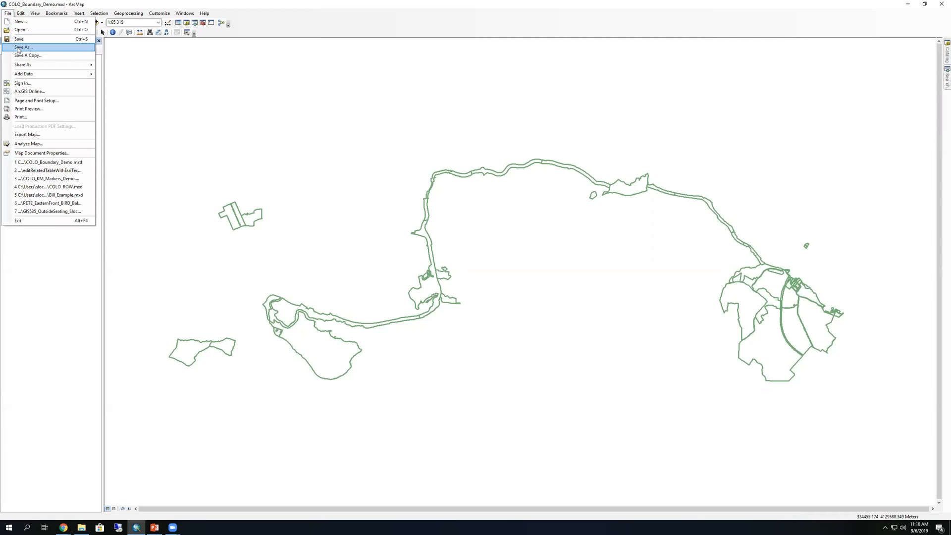
{"action": "left_click", "coordinate": [18, 48]}
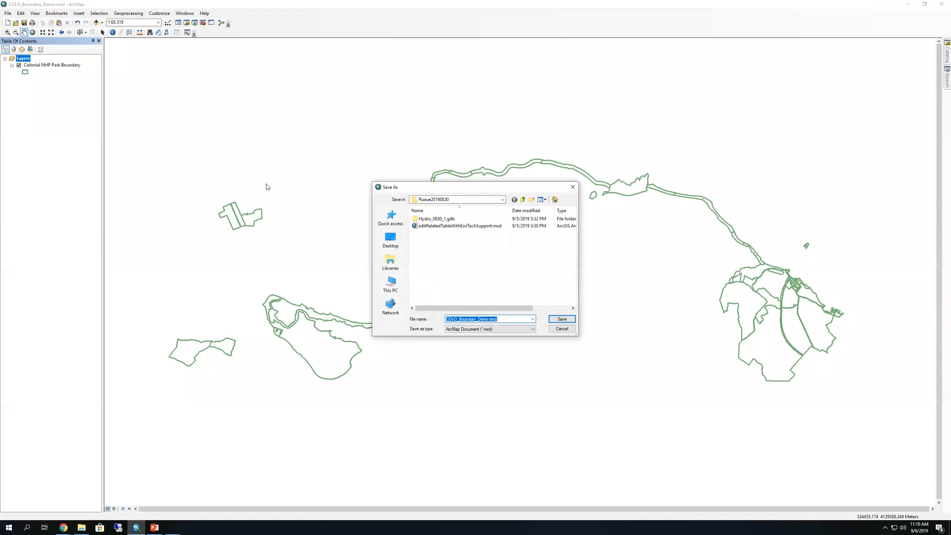
{"action": "left_click", "coordinate": [523, 200]}
{"action": "left_click", "coordinate": [524, 200]}
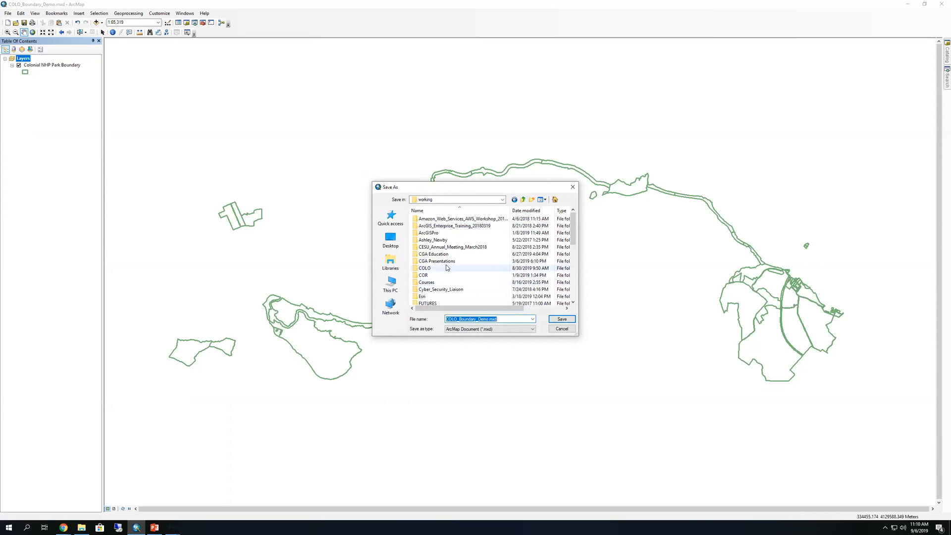
{"action": "scroll", "coordinate": [436, 287], "scroll_direction": "down", "scroll_amount": 4}
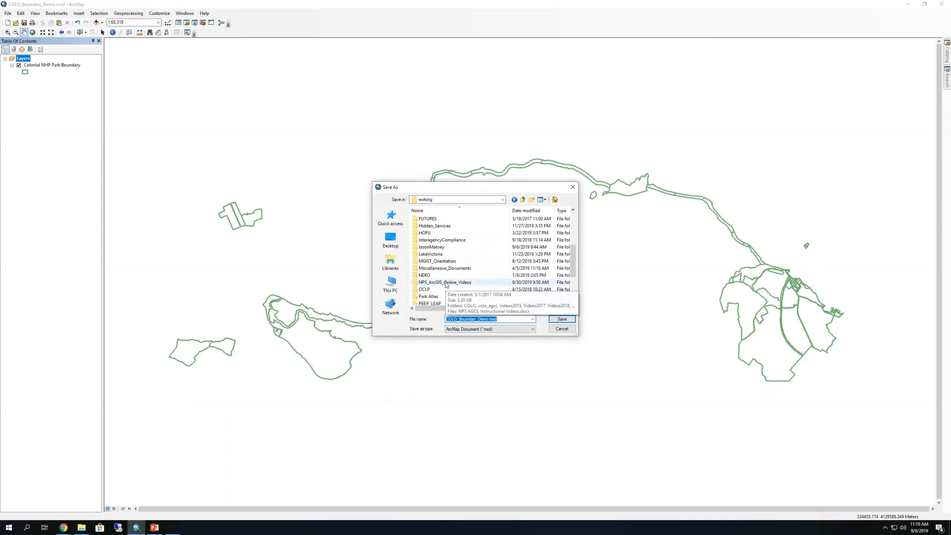
{"action": "double_click", "coordinate": [446, 282]}
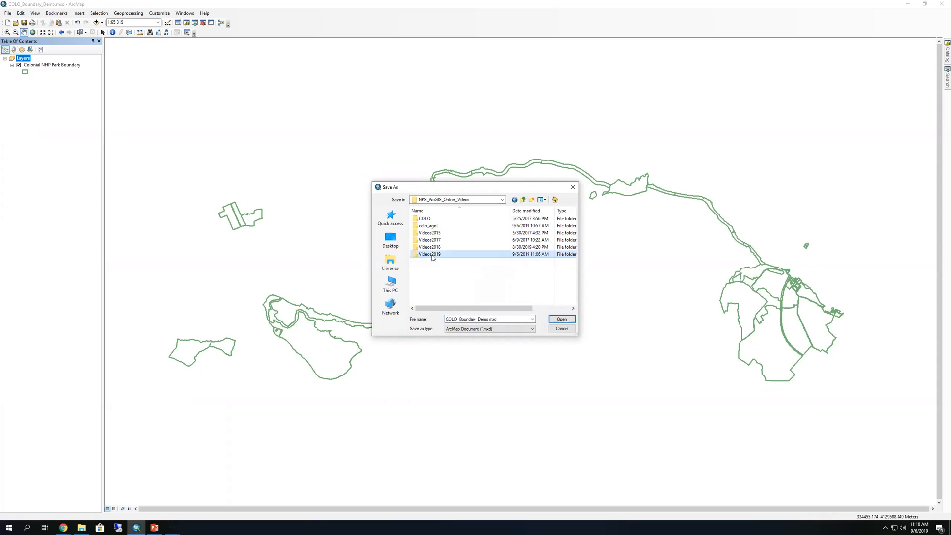
{"action": "double_click", "coordinate": [430, 254]}
{"action": "double_click", "coordinate": [480, 318]}
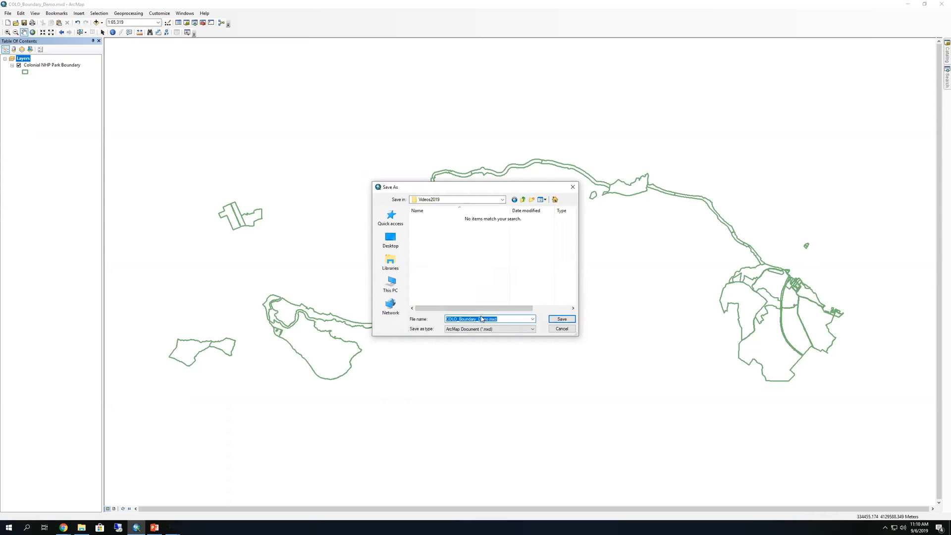
{"action": "left_click", "coordinate": [476, 319]}
{"action": "type", "text": "_In"}
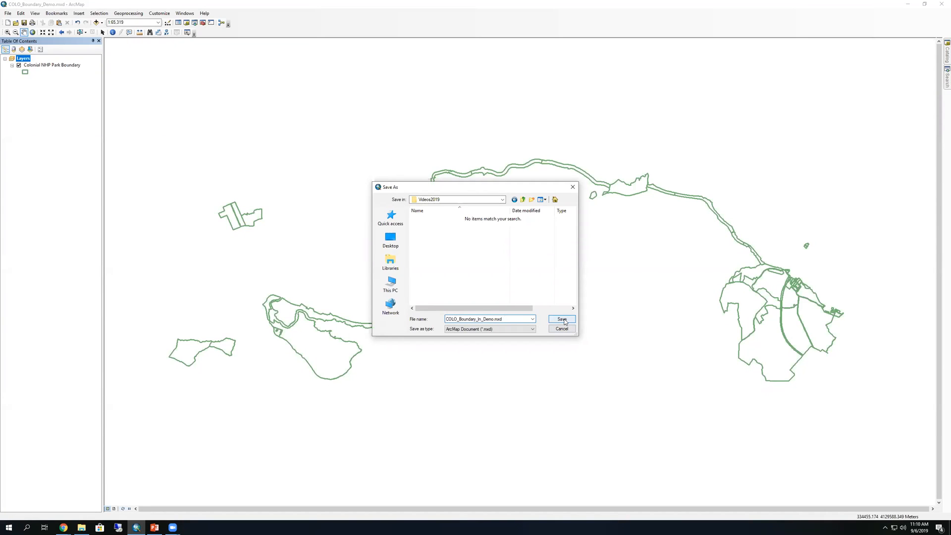
{"action": "left_click", "coordinate": [564, 320]}
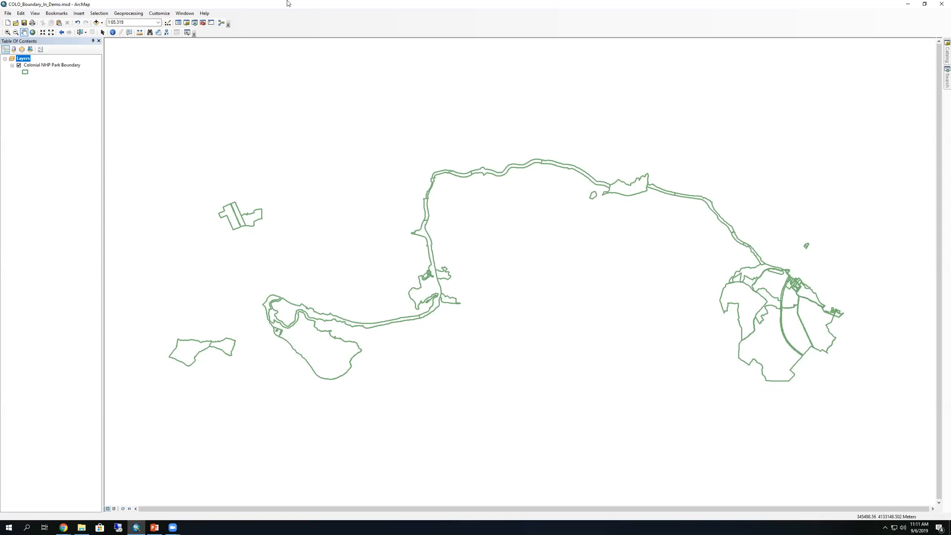
{"action": "left_click", "coordinate": [113, 32]}
{"action": "left_click", "coordinate": [311, 348]}
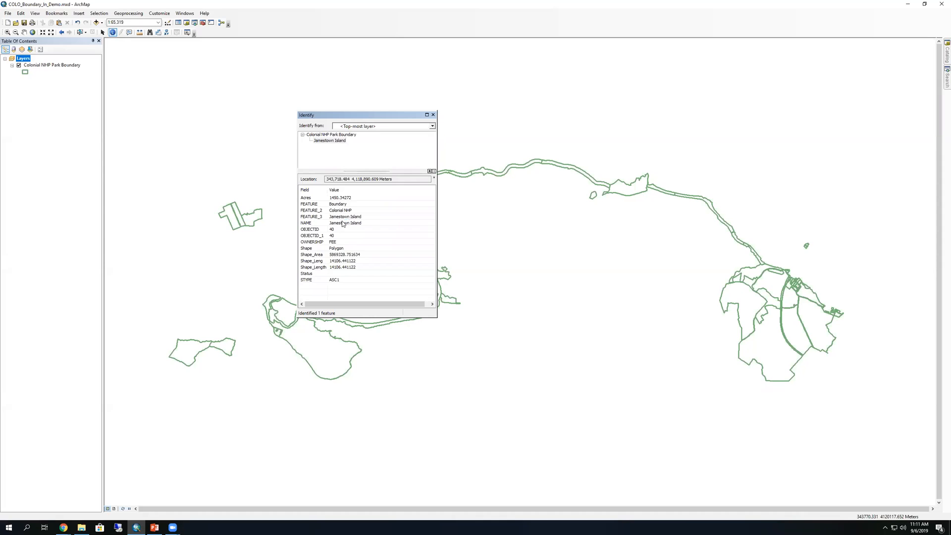
{"action": "left_click", "coordinate": [433, 114]}
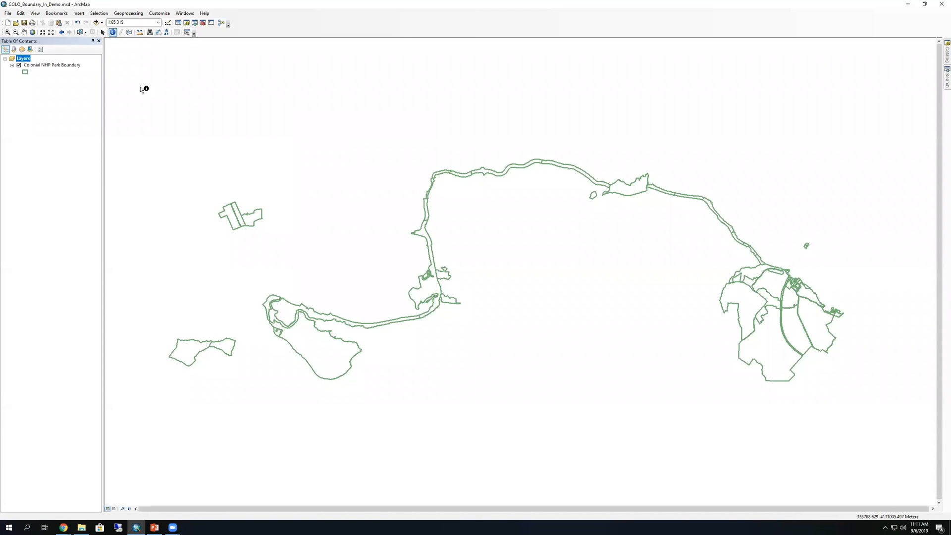
{"action": "right_click", "coordinate": [73, 66]}
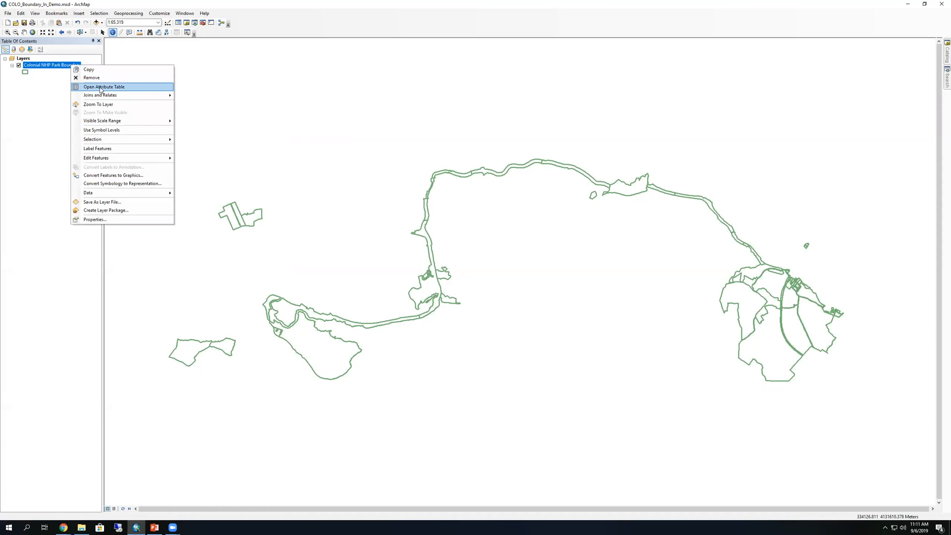
Open the boundary layer's attribute table alongside its Layer Properties Fields tab
{"action": "left_click", "coordinate": [98, 87]}
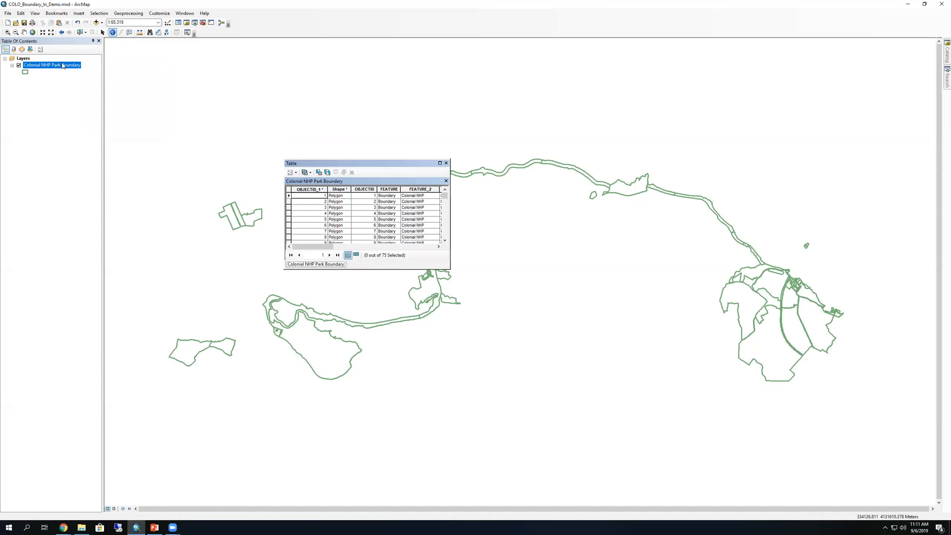
{"action": "right_click", "coordinate": [63, 64]}
{"action": "left_click", "coordinate": [108, 217]}
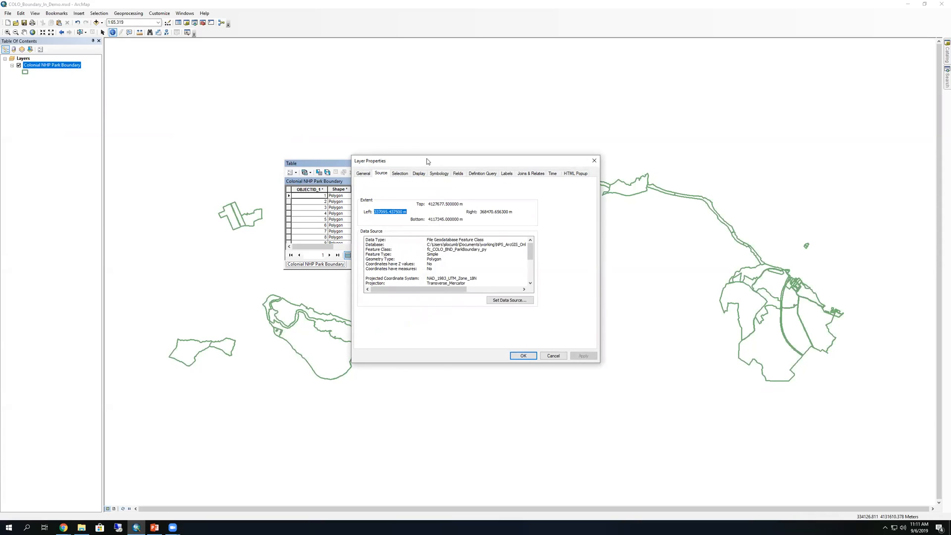
{"action": "left_click_drag", "start_coordinate": [427, 161], "coordinate": [568, 148]}
{"action": "left_click", "coordinate": [598, 160]}
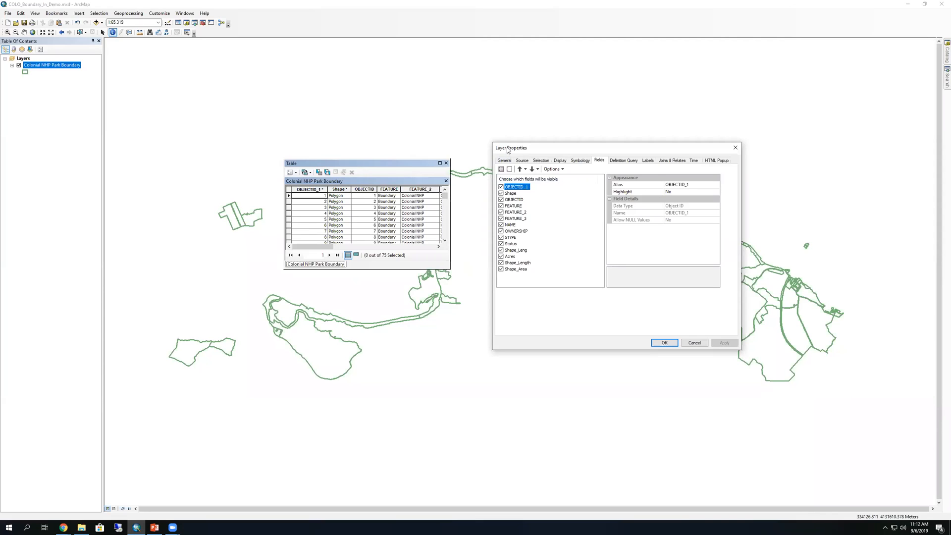
Hide the OBJECTID, FEATURE, STYPE, Status and Shape_Leng fields
{"action": "left_click", "coordinate": [501, 199]}
{"action": "left_click", "coordinate": [501, 206]}
{"action": "left_click", "coordinate": [500, 237]}
{"action": "left_click", "coordinate": [500, 243]}
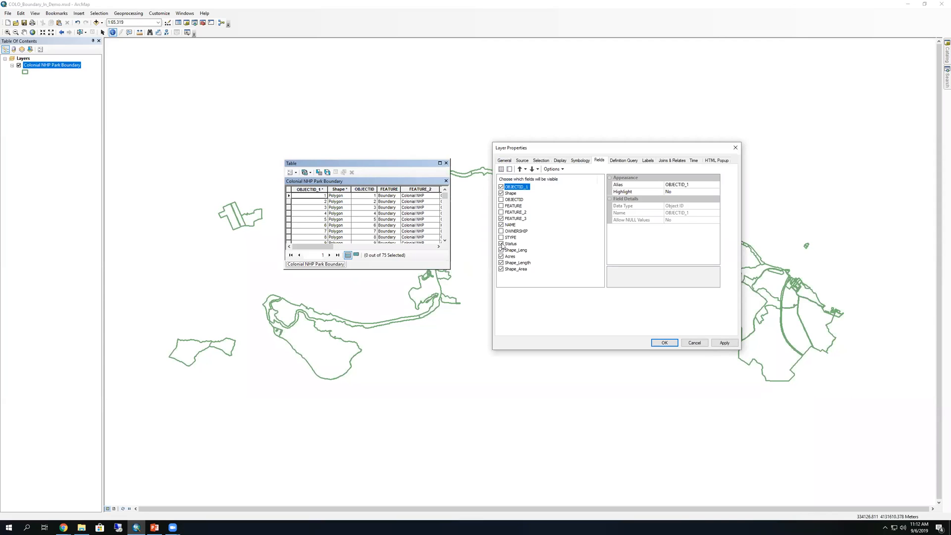
{"action": "left_click", "coordinate": [501, 250]}
Alias FEATURE_3 as 'Unit Name' and NAME as 'Name', then apply the field changes
{"action": "left_click", "coordinate": [517, 219]}
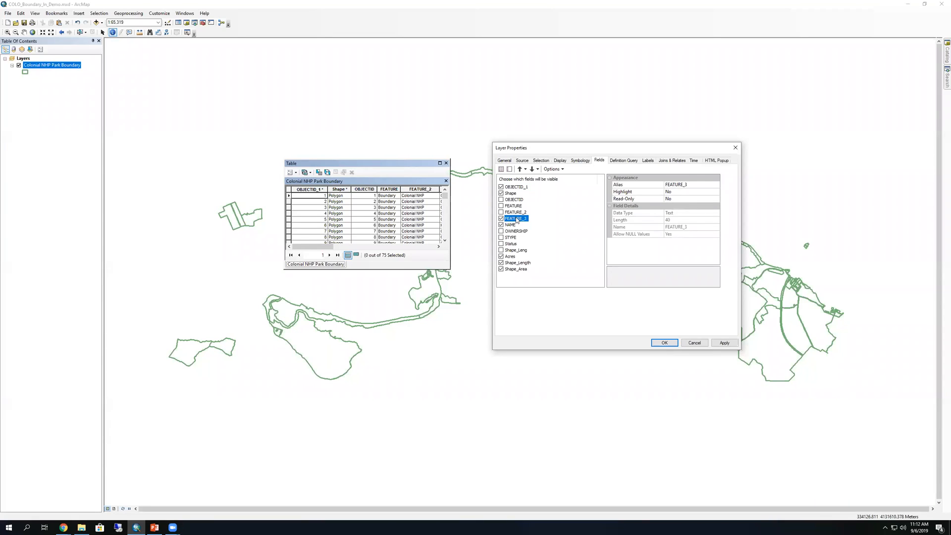
{"action": "left_click_drag", "start_coordinate": [693, 184], "coordinate": [663, 185]}
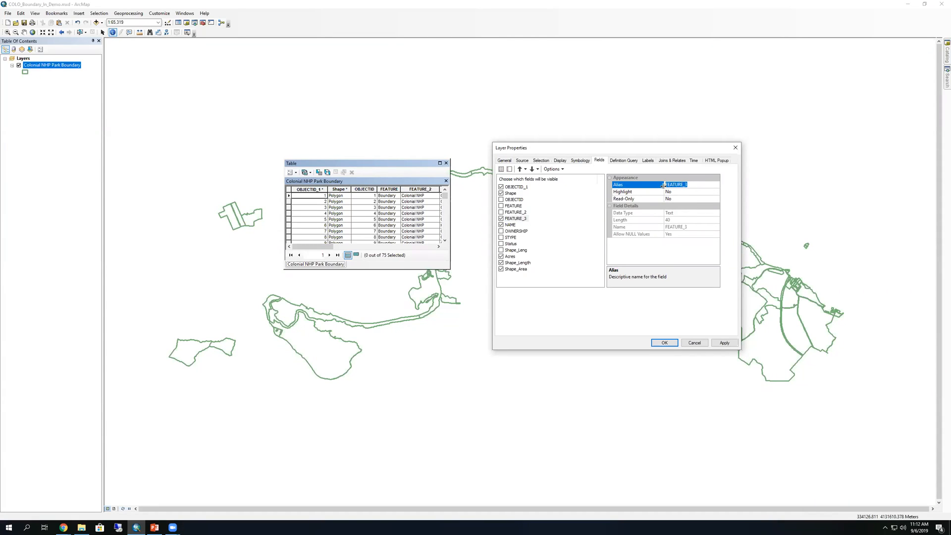
{"action": "type", "text": "Unit Name"}
{"action": "key", "text": "Return"}
{"action": "left_click", "coordinate": [510, 225]}
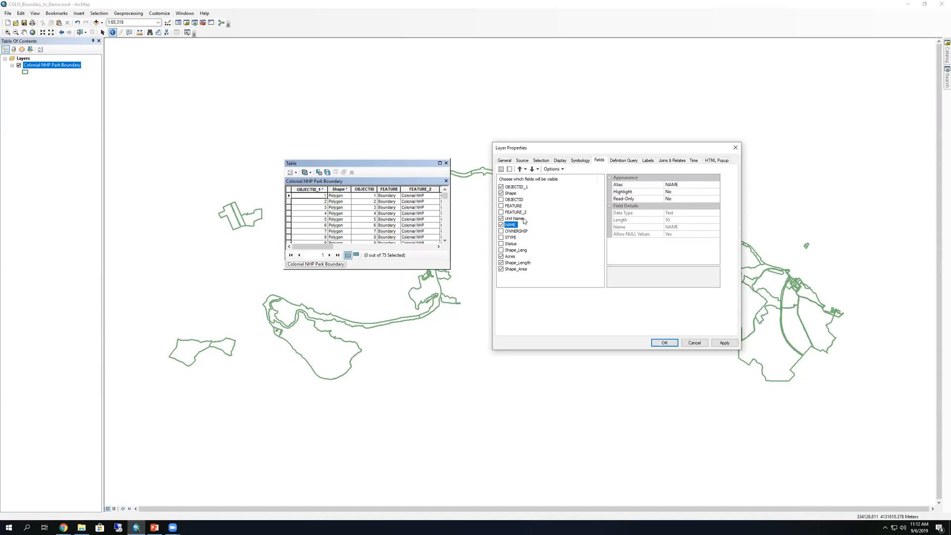
{"action": "left_click", "coordinate": [687, 186]}
{"action": "left_click", "coordinate": [686, 186]}
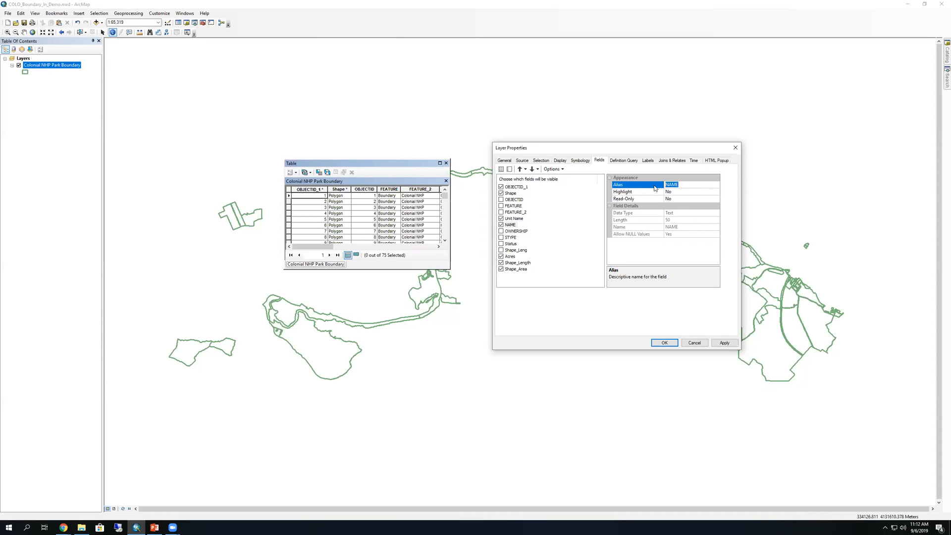
{"action": "type", "text": "Name"}
{"action": "left_click", "coordinate": [724, 343]}
{"action": "left_click", "coordinate": [664, 343]}
{"action": "left_click_drag", "start_coordinate": [322, 247], "coordinate": [300, 246]}
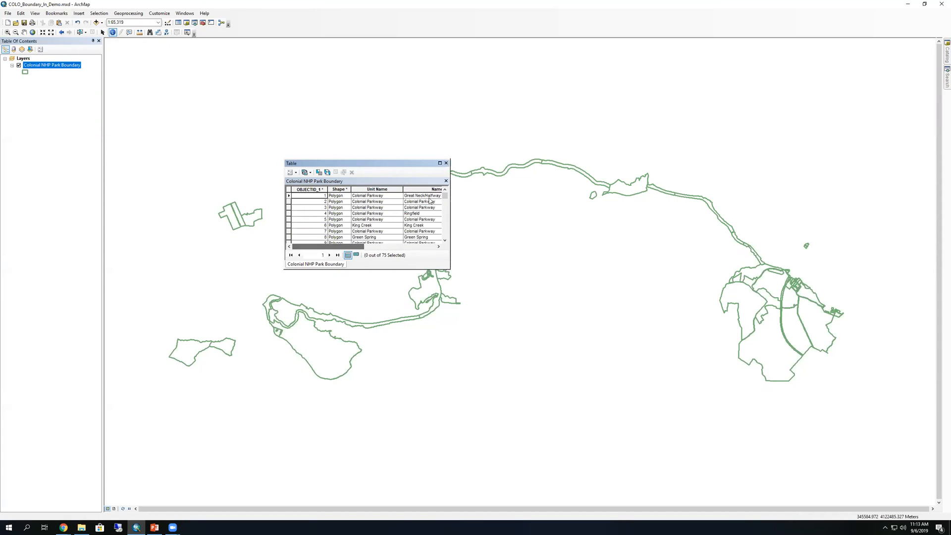
Close the attribute table and identify Jamestown Island to verify its Unit Name and Name attributes
{"action": "left_click", "coordinate": [446, 164]}
{"action": "left_click", "coordinate": [322, 349]}
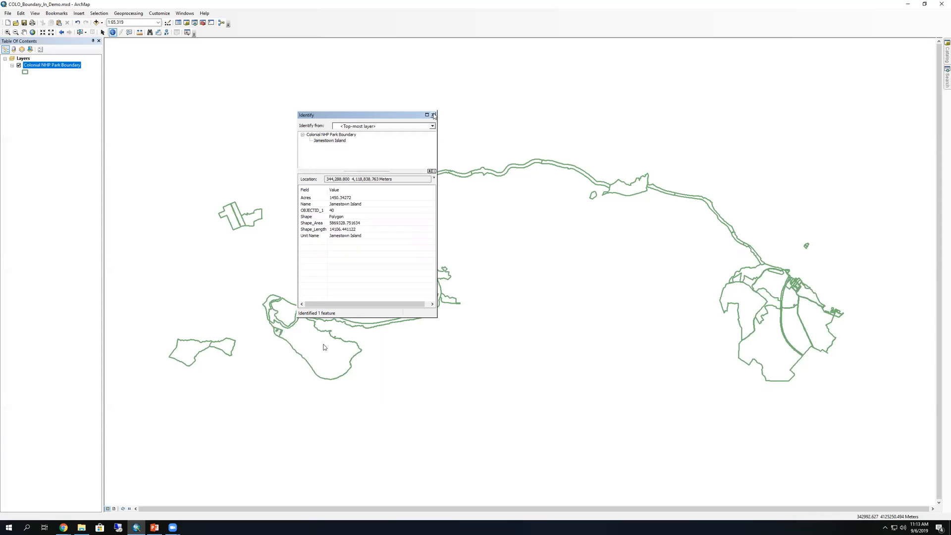
{"action": "left_click", "coordinate": [433, 115]}
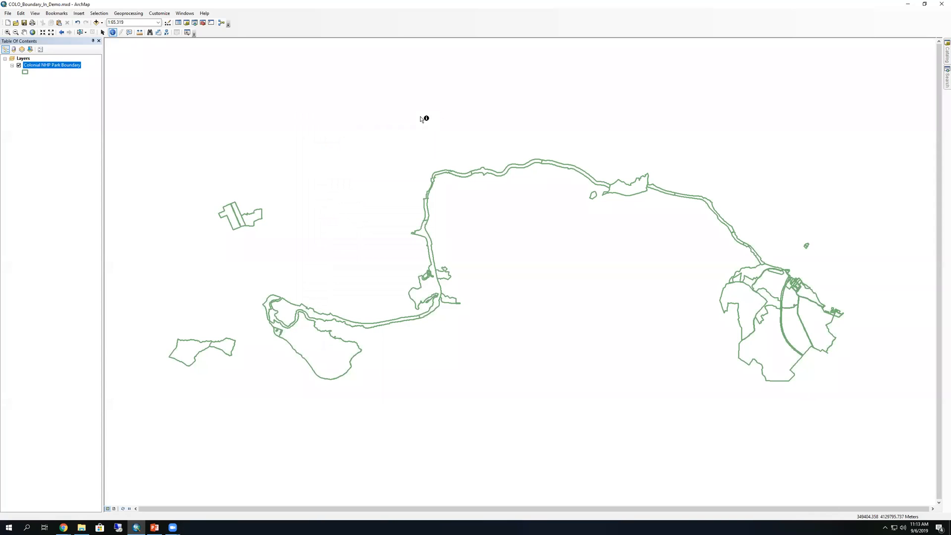
Copy the summary 'Colonial NHP Park Boundary' into the map document's Title and apply it
{"action": "left_click", "coordinate": [8, 13]}
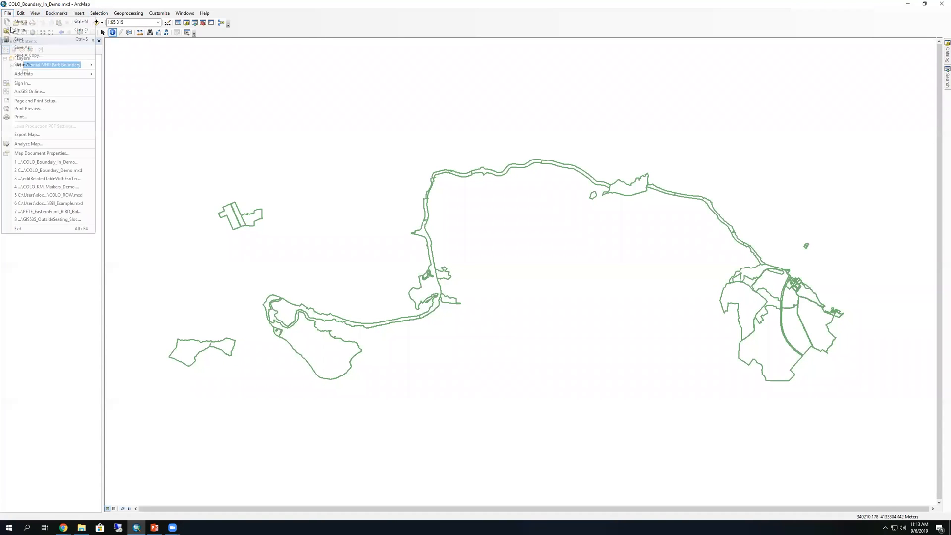
{"action": "left_click", "coordinate": [55, 152]}
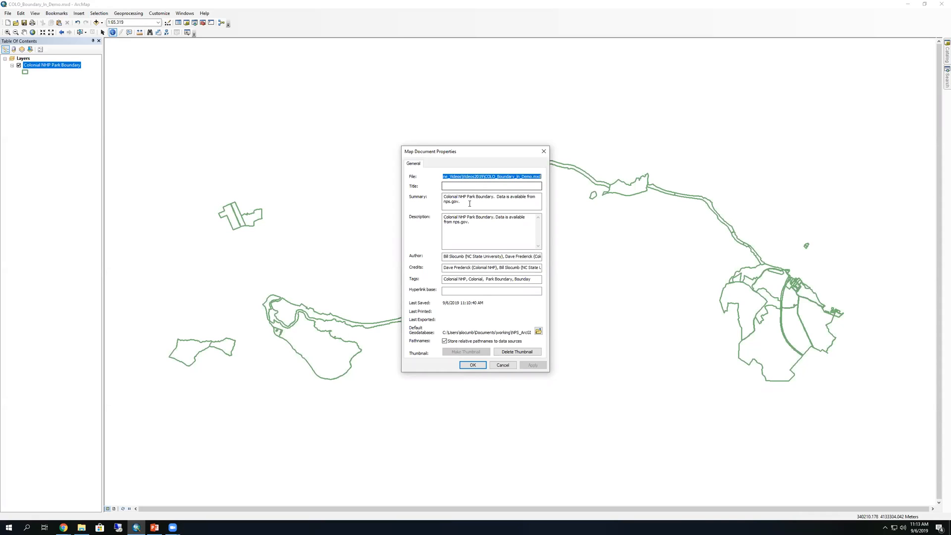
{"action": "left_click_drag", "start_coordinate": [493, 197], "coordinate": [442, 197]}
{"action": "key", "text": "ctrl+c"}
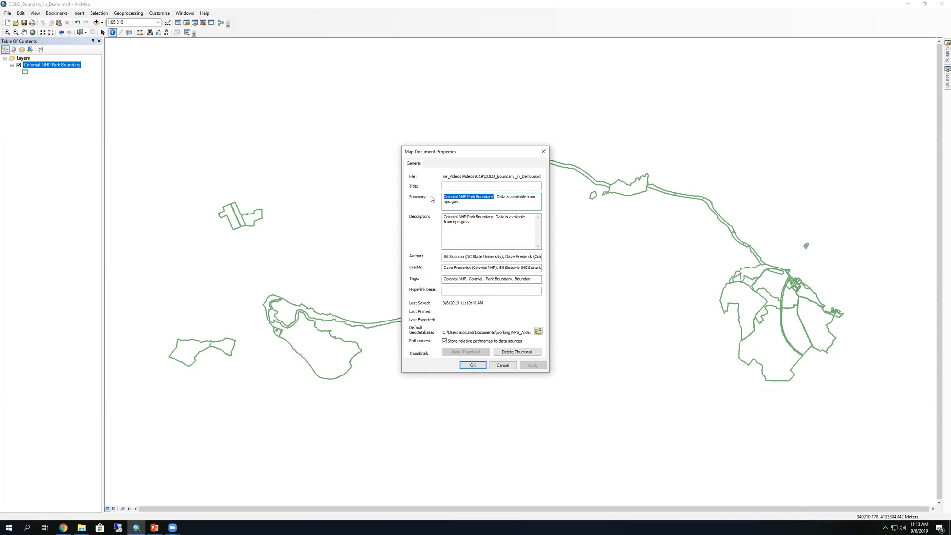
{"action": "left_click", "coordinate": [459, 186]}
{"action": "key", "text": "ctrl+v"}
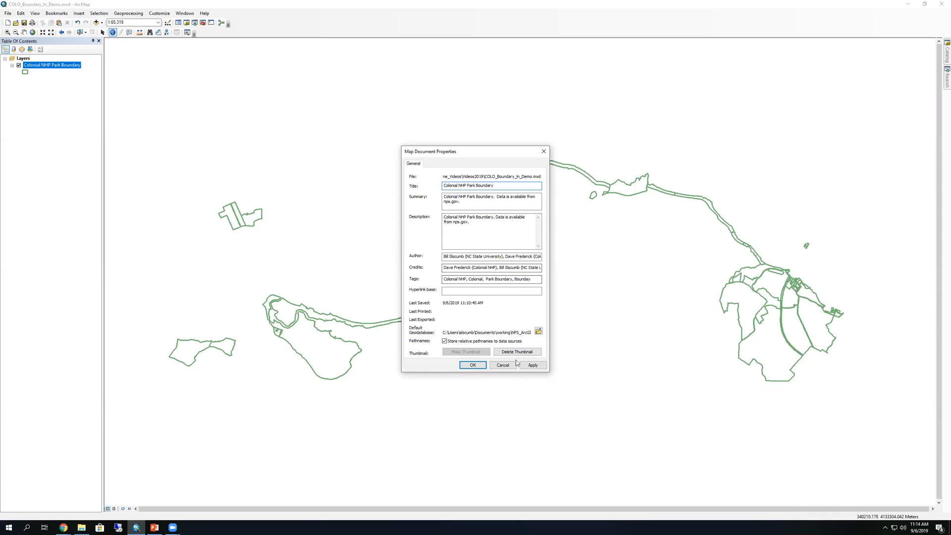
{"action": "left_click", "coordinate": [529, 366]}
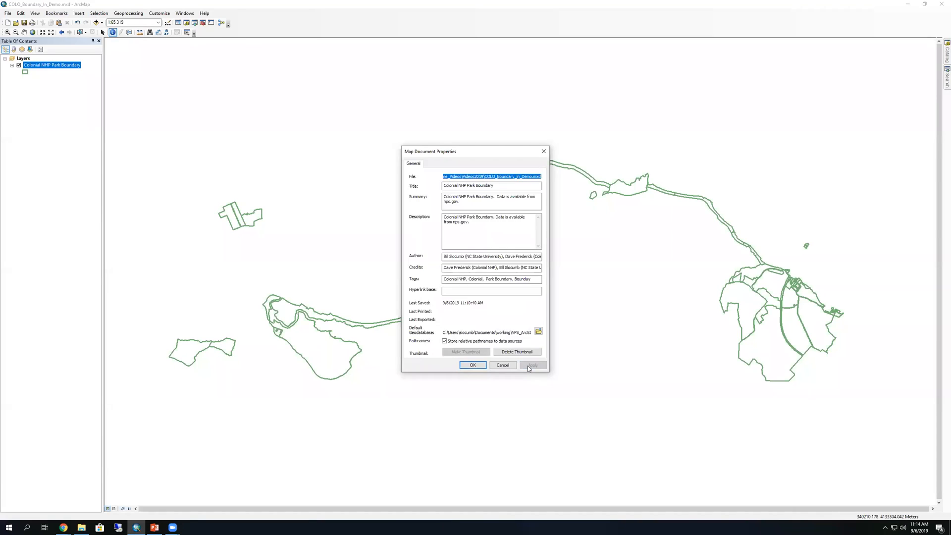
{"action": "left_click", "coordinate": [473, 365]}
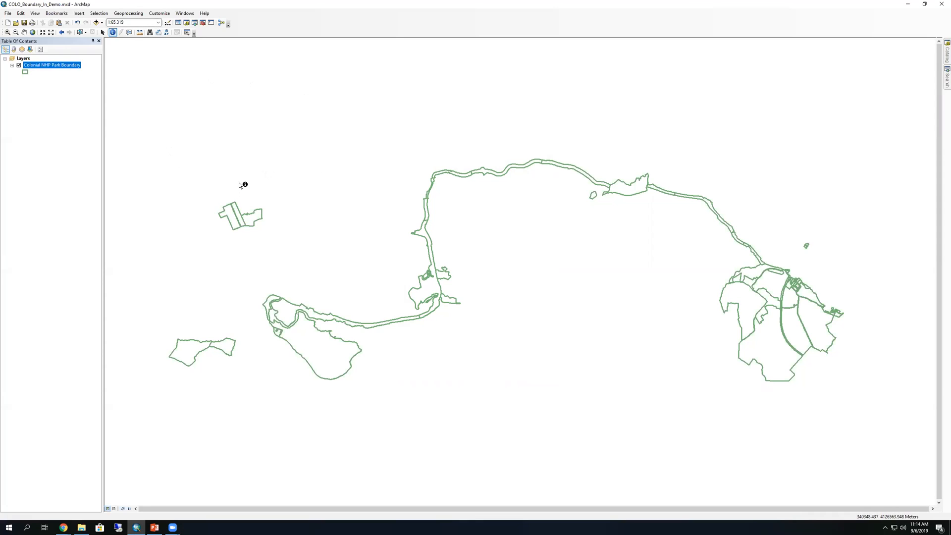
Open the File menu to find the Sign In command
{"action": "left_click", "coordinate": [5, 13]}
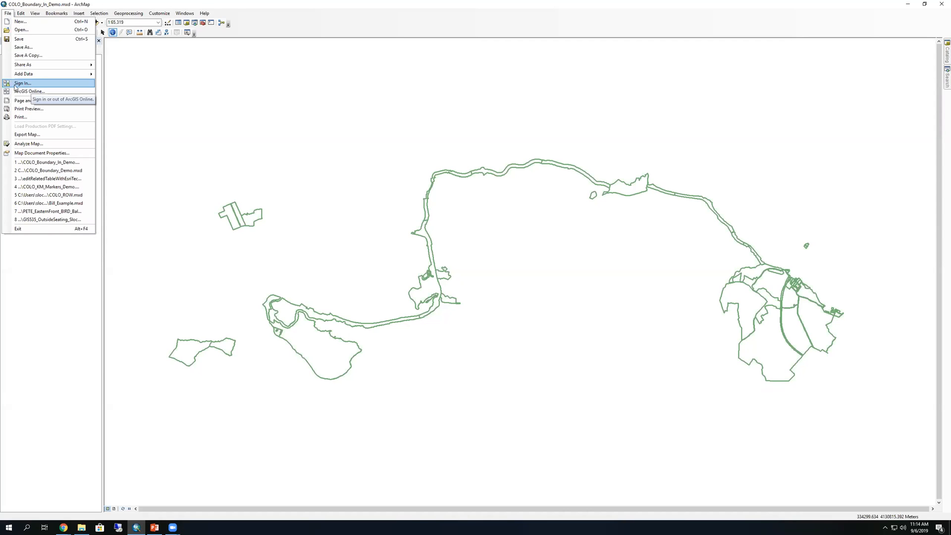
Start ArcGIS Online sign-in with Enterprise Login for the nps organization
{"action": "left_click", "coordinate": [18, 84]}
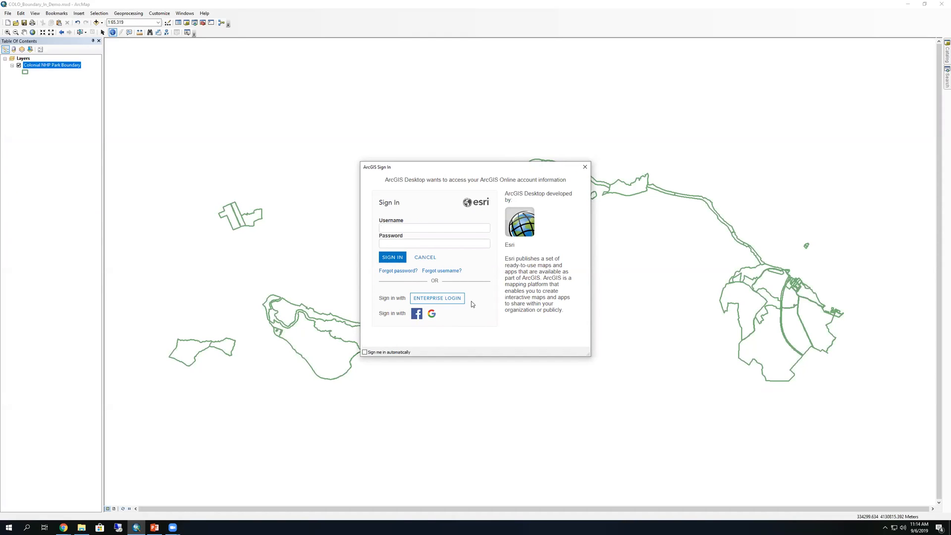
{"action": "left_click", "coordinate": [445, 303]}
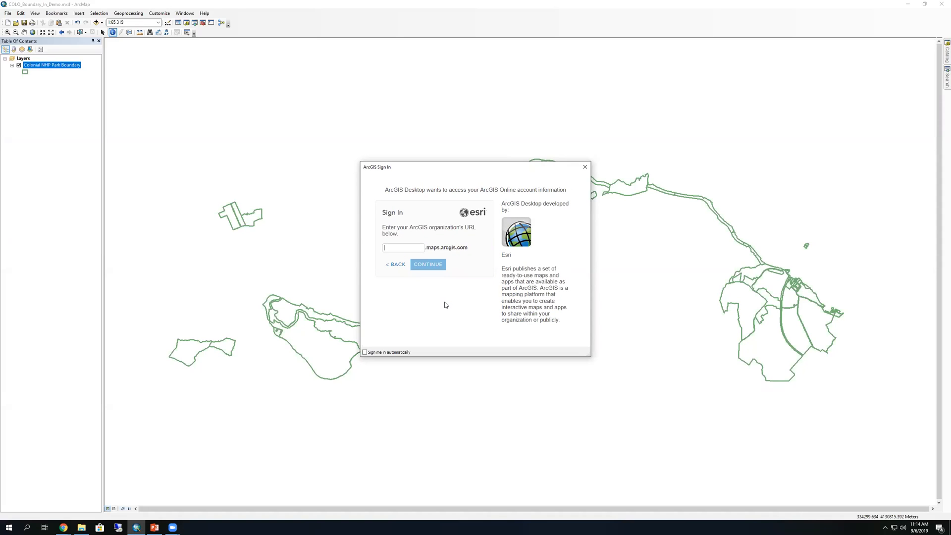
{"action": "type", "text": "nps"}
{"action": "left_click_drag", "start_coordinate": [398, 247], "coordinate": [379, 247]}
{"action": "left_click", "coordinate": [442, 294]}
{"action": "left_click", "coordinate": [426, 268]}
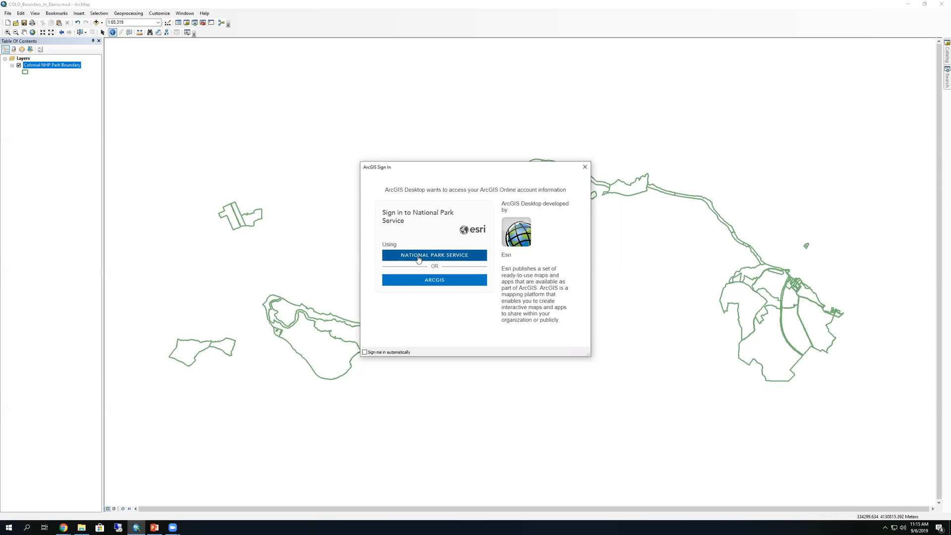
Authenticate as National Park Service with a PIV card certificate and its PIN
{"action": "left_click", "coordinate": [464, 260]}
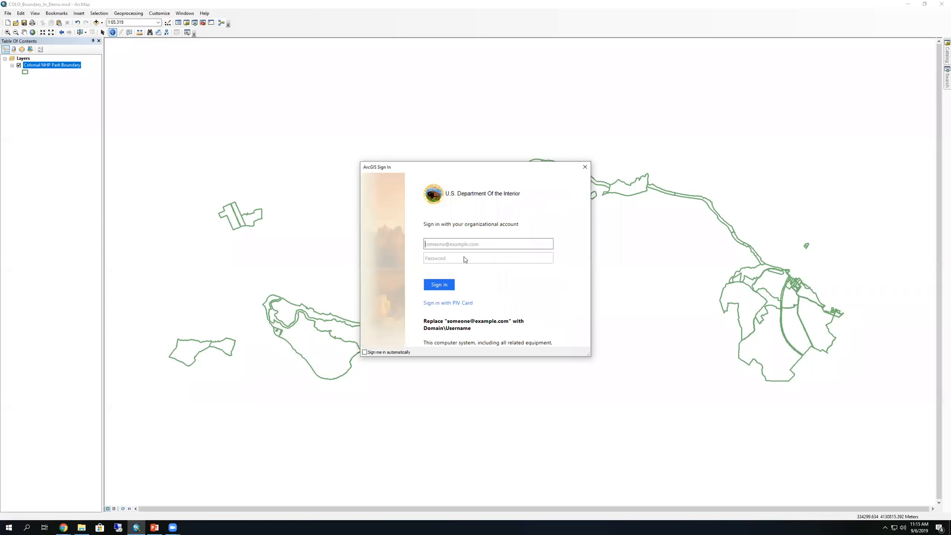
{"action": "left_click", "coordinate": [458, 303]}
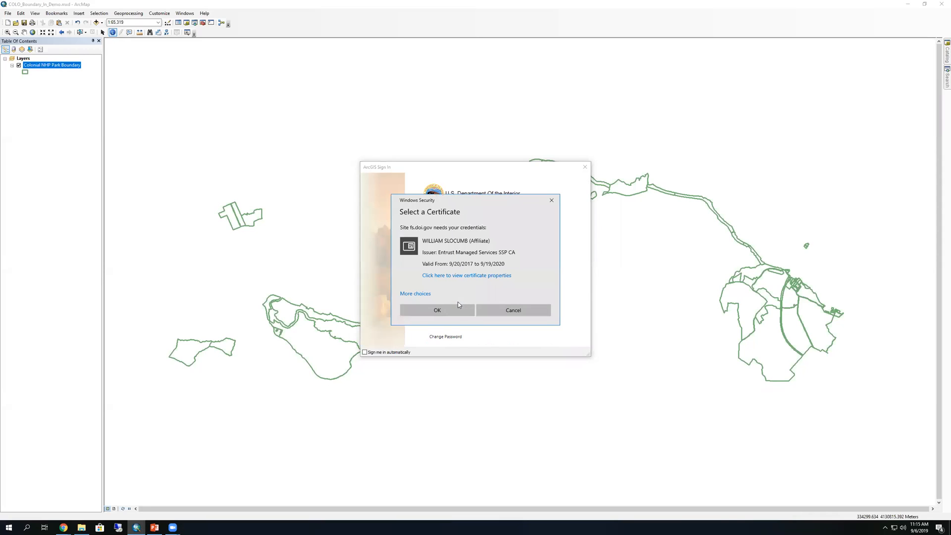
{"action": "left_click", "coordinate": [457, 304]}
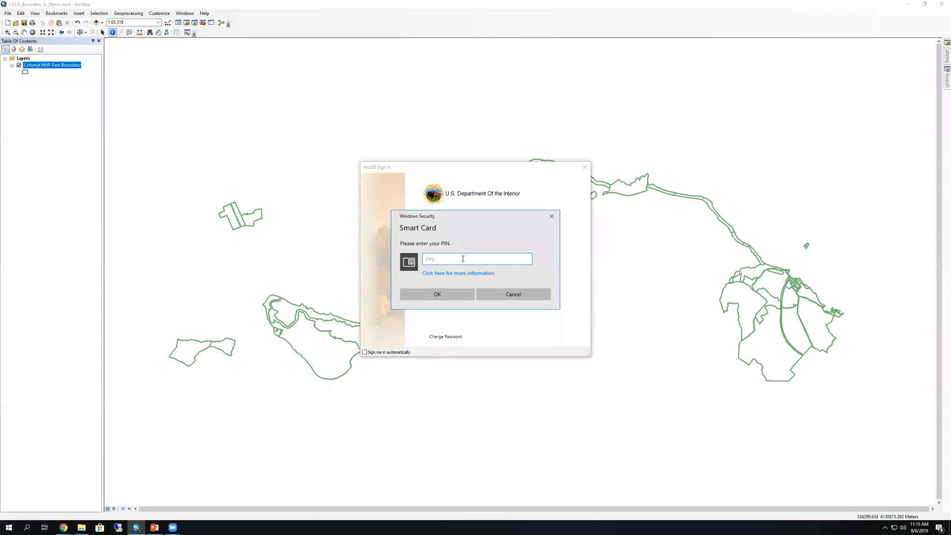
{"action": "type", "text": "123456"}
{"action": "left_click", "coordinate": [458, 294]}
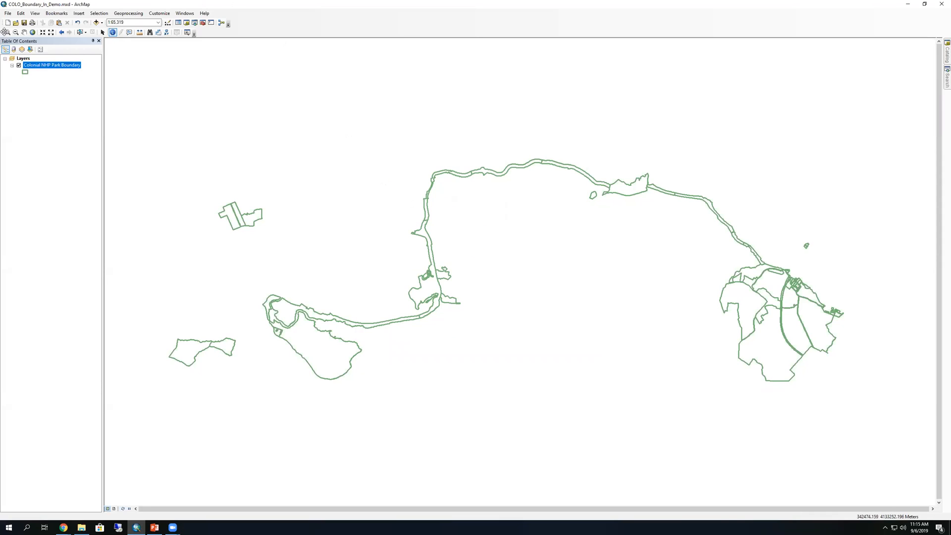
Choose File > Share As > Service to begin publishing the map
{"action": "left_click", "coordinate": [12, 13]}
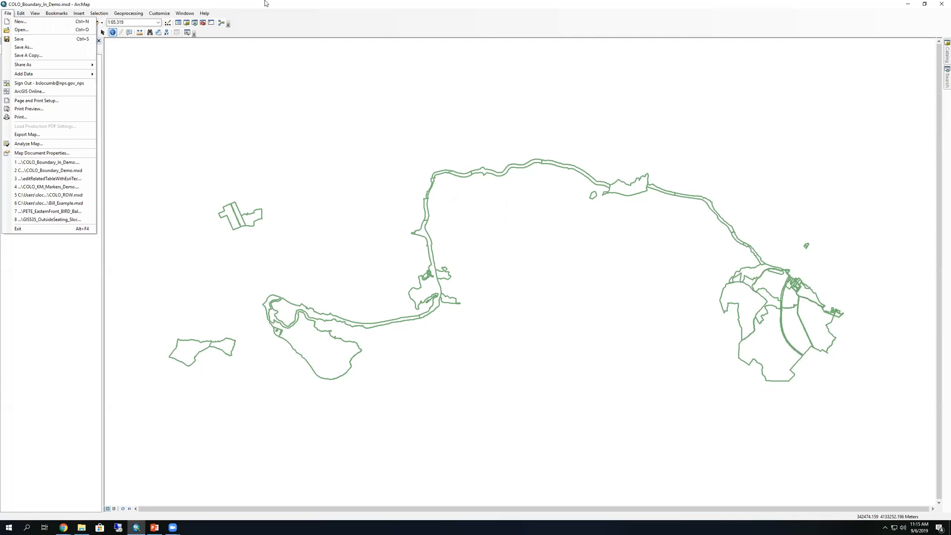
{"action": "left_click", "coordinate": [225, 8]}
{"action": "left_click", "coordinate": [8, 14]}
{"action": "mouse_move", "coordinate": [82, 65]}
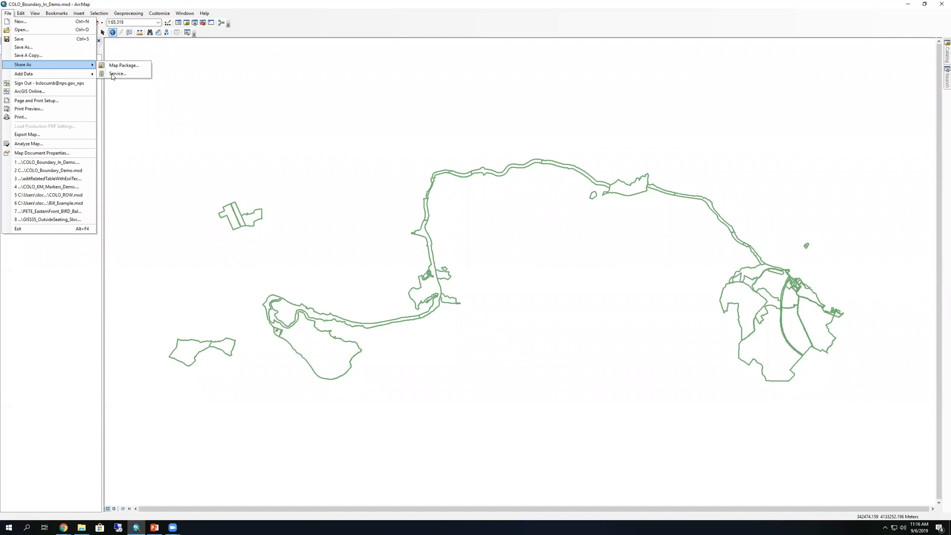
{"action": "left_click", "coordinate": [112, 74]}
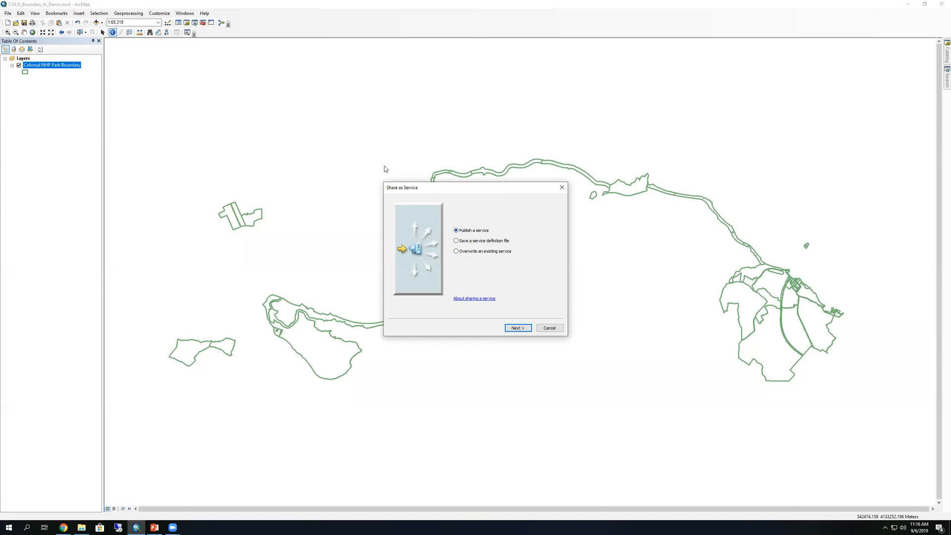
Publish to My Hosted Services (National Park Service) keeping the service name COLO_Boundary_In_Demo
{"action": "left_click", "coordinate": [521, 328]}
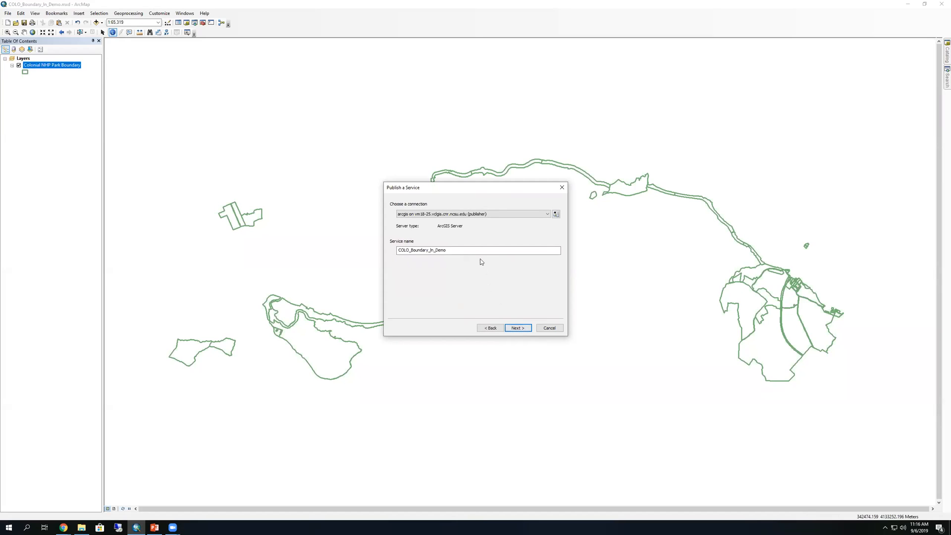
{"action": "left_click", "coordinate": [545, 214]}
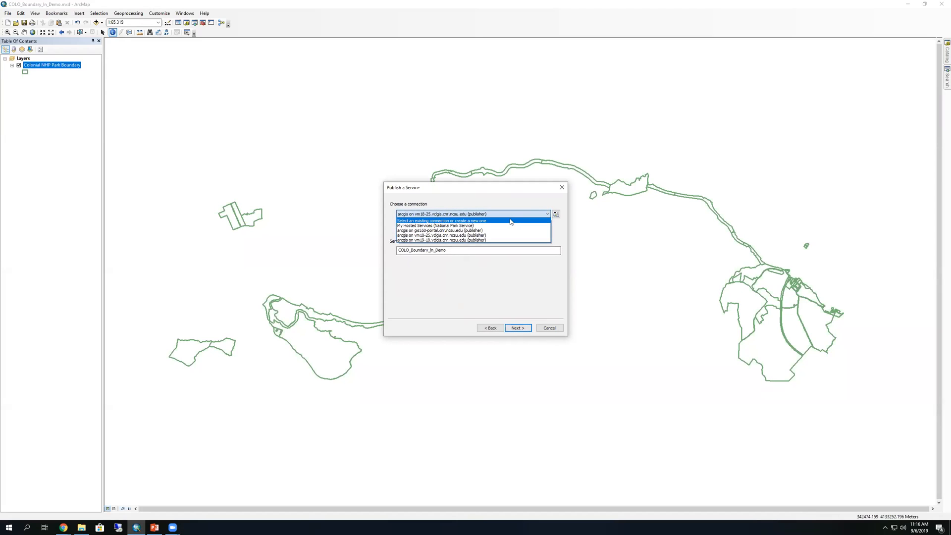
{"action": "left_click", "coordinate": [476, 226]}
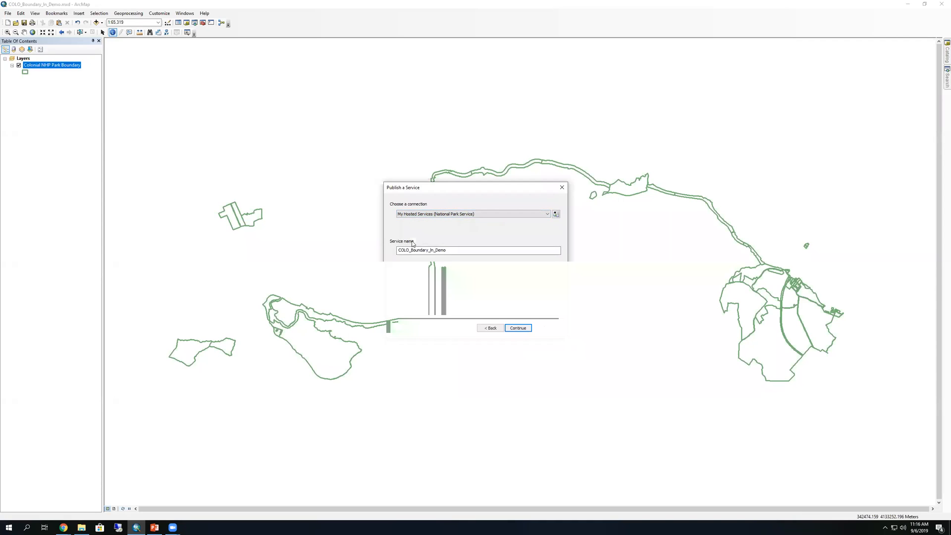
{"action": "left_click_drag", "start_coordinate": [448, 250], "coordinate": [397, 251]}
{"action": "left_click", "coordinate": [480, 249]}
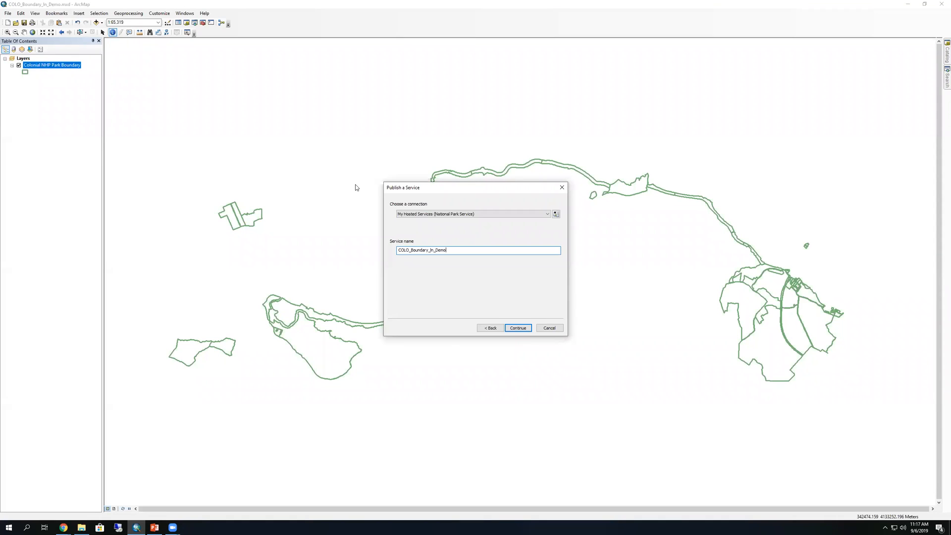
{"action": "left_click", "coordinate": [519, 328]}
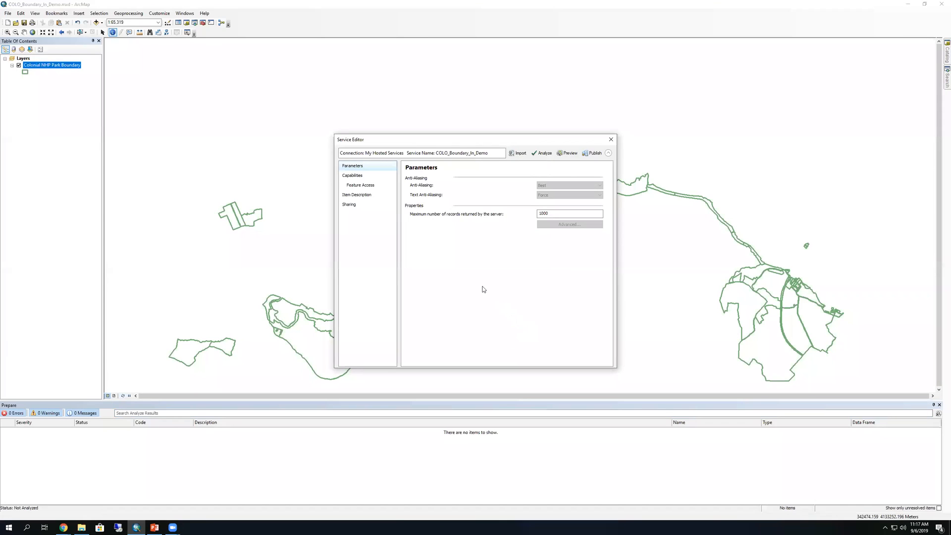
Confirm Feature Access allows only Query, then view the prefilled Item Description summary and tags
{"action": "left_click", "coordinate": [356, 176]}
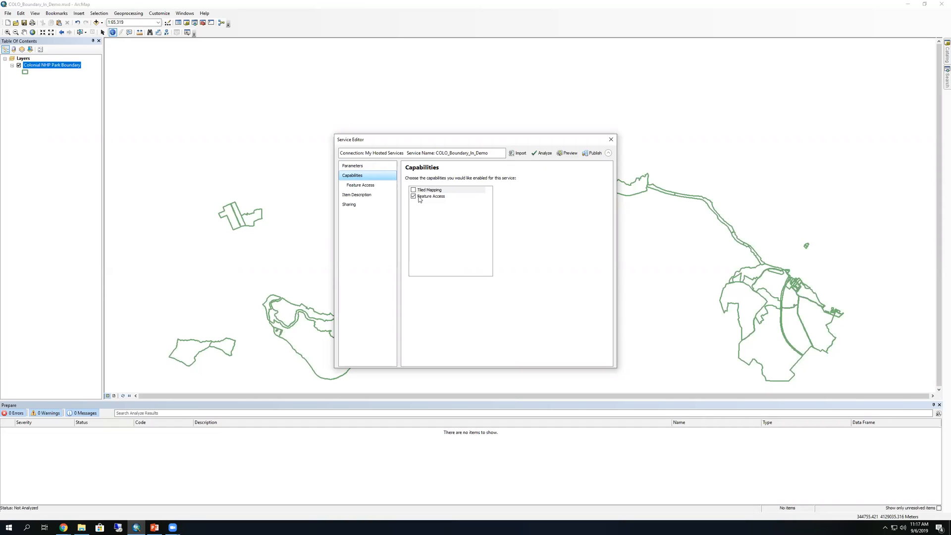
{"action": "left_click", "coordinate": [371, 188]}
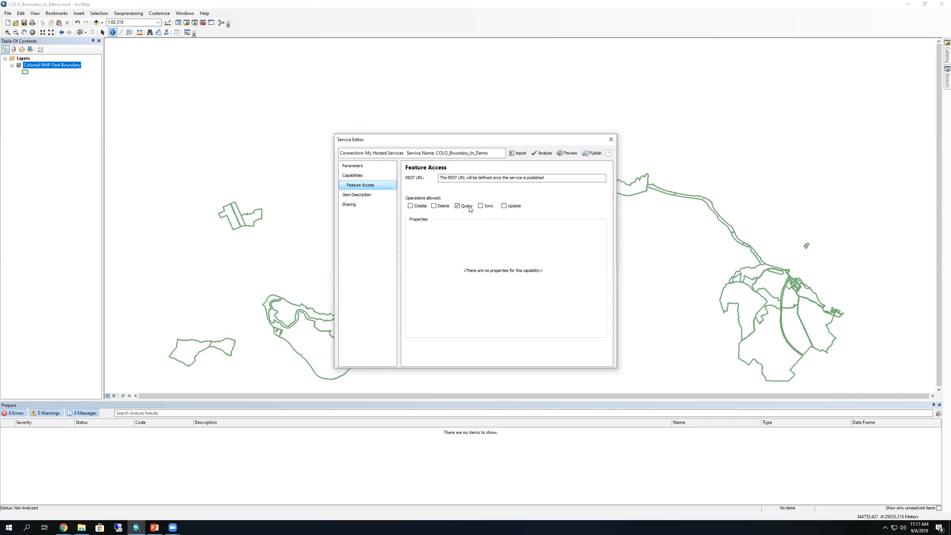
{"action": "left_click", "coordinate": [374, 195]}
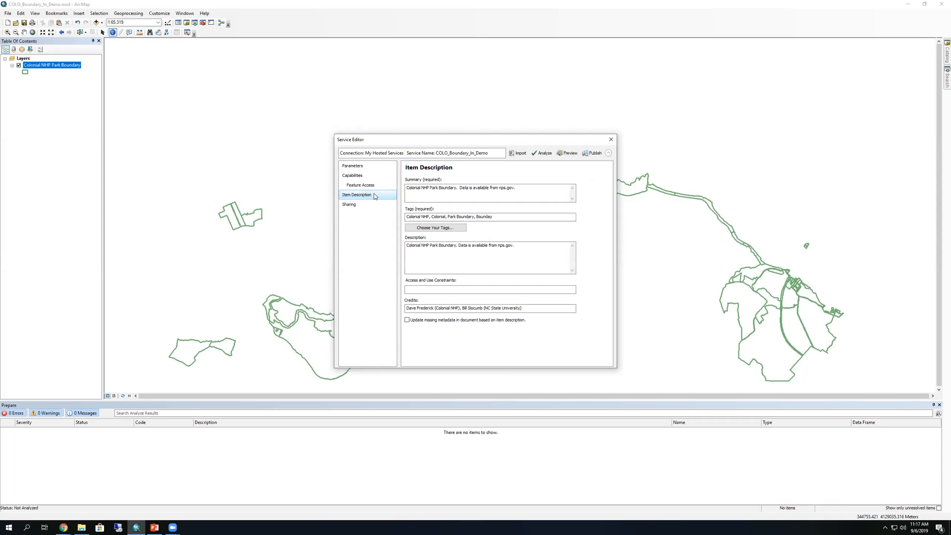
{"action": "left_click", "coordinate": [411, 191]}
{"action": "left_click", "coordinate": [502, 217]}
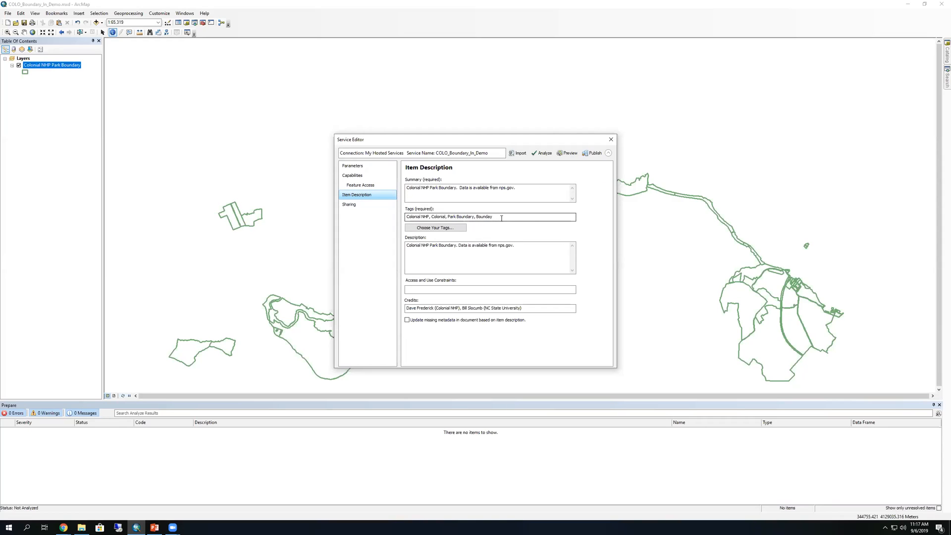
{"action": "left_click", "coordinate": [508, 251]}
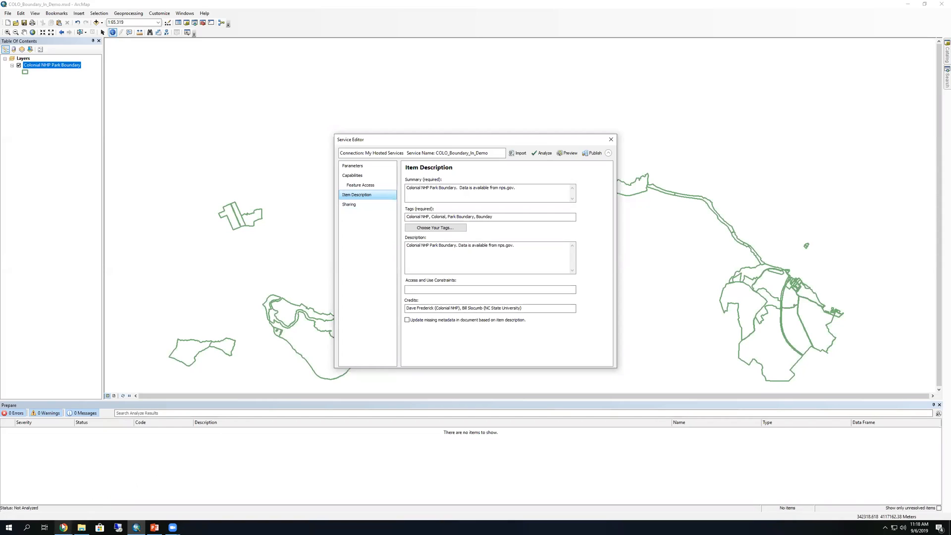
Copy the NPS liability statement from Chrome into the Access and Use Constraints field
{"action": "mouse_move", "coordinate": [64, 527]}
{"action": "left_click", "coordinate": [193, 490]}
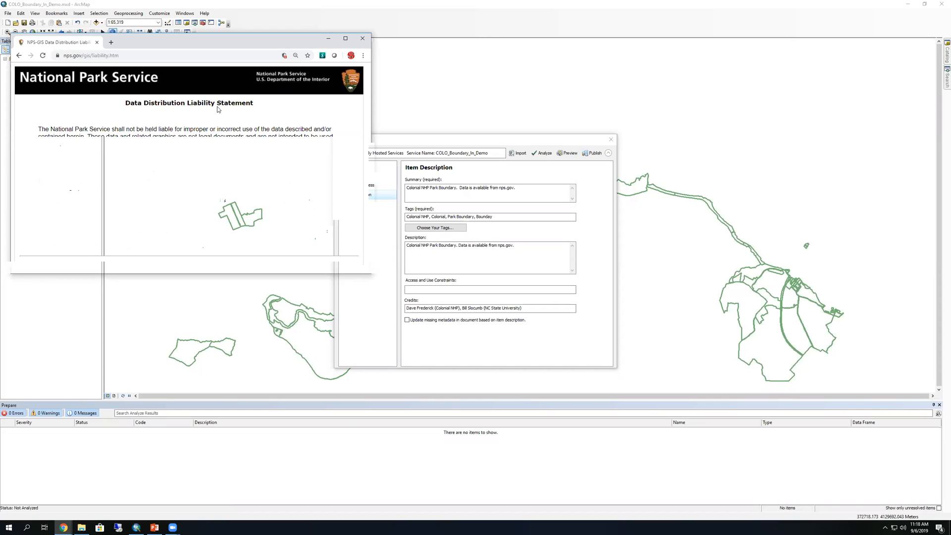
{"action": "left_click_drag", "start_coordinate": [214, 246], "coordinate": [39, 130]}
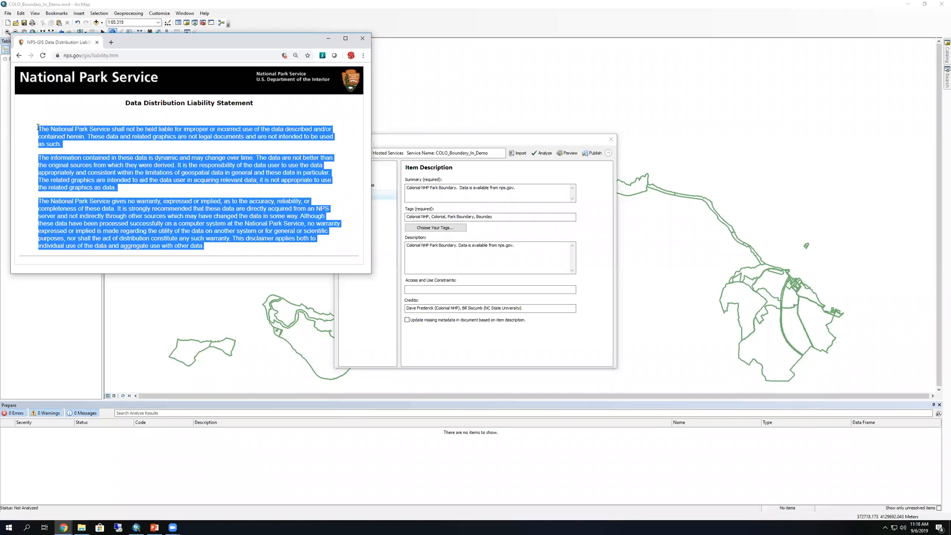
{"action": "left_click", "coordinate": [430, 288]}
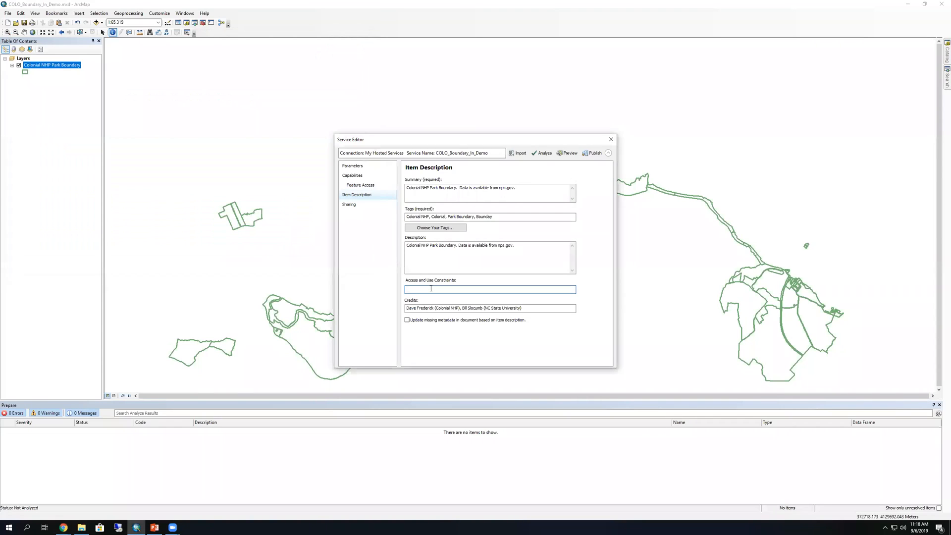
{"action": "key", "text": "ctrl+v"}
{"action": "key", "text": "Left"}
{"action": "key", "text": "Left"}
{"action": "key", "text": "Left"}
{"action": "key", "text": "Left"}
{"action": "key", "text": "Left"}
{"action": "key", "text": "Left"}
{"action": "key", "text": "Left"}
{"action": "key", "text": "Left"}
{"action": "key", "text": "Left"}
{"action": "key", "text": "Left"}
{"action": "key", "text": "Left"}
{"action": "key", "text": "Left"}
{"action": "key", "text": "Left"}
{"action": "key", "text": "Left"}
{"action": "key", "text": "Left"}
{"action": "key", "text": "Left"}
{"action": "key", "text": "Left"}
{"action": "key", "text": "Left"}
{"action": "key", "text": "Left"}
{"action": "key", "text": "Left"}
{"action": "key", "text": "Left"}
{"action": "key", "text": "Left"}
{"action": "key", "text": "Left"}
{"action": "key", "text": "Left"}
{"action": "key", "text": "Left"}
{"action": "key", "text": "Left"}
{"action": "key", "text": "Left"}
{"action": "key", "text": "Left"}
{"action": "key", "text": "Left"}
{"action": "key", "text": "Left"}
{"action": "key", "text": "Left"}
{"action": "key", "text": "Left"}
{"action": "key", "text": "Left"}
{"action": "key", "text": "Left"}
{"action": "key", "text": "Left"}
{"action": "key", "text": "Left"}
{"action": "key", "text": "Left"}
{"action": "key", "text": "Left"}
{"action": "key", "text": "Left"}
{"action": "key", "text": "Left"}
{"action": "key", "text": "Left"}
{"action": "key", "text": "Left"}
{"action": "key", "text": "Left"}
{"action": "key", "text": "Left"}
{"action": "key", "text": "Left"}
{"action": "key", "text": "Left"}
{"action": "key", "text": "Left"}
{"action": "key", "text": "Left"}
{"action": "key", "text": "Left"}
{"action": "key", "text": "Left"}
{"action": "key", "text": "Left"}
{"action": "key", "text": "Left"}
{"action": "key", "text": "Left"}
{"action": "key", "text": "Left"}
{"action": "key", "text": "Left"}
{"action": "key", "text": "Left"}
{"action": "key", "text": "Left"}
{"action": "key", "text": "Left"}
{"action": "key", "text": "Left"}
{"action": "key", "text": "Left"}
{"action": "key", "text": "Left"}
{"action": "key", "text": "Left"}
{"action": "key", "text": "Left"}
{"action": "key", "text": "Left"}
{"action": "key", "text": "Left"}
{"action": "key", "text": "Left"}
{"action": "key", "text": "Left"}
{"action": "key", "text": "Left"}
{"action": "key", "text": "Left"}
Review sharing and parameters, then analyze COLO_Boundary_In_Demo: 0 errors, 2 warnings, 2 messages
{"action": "left_click", "coordinate": [348, 205]}
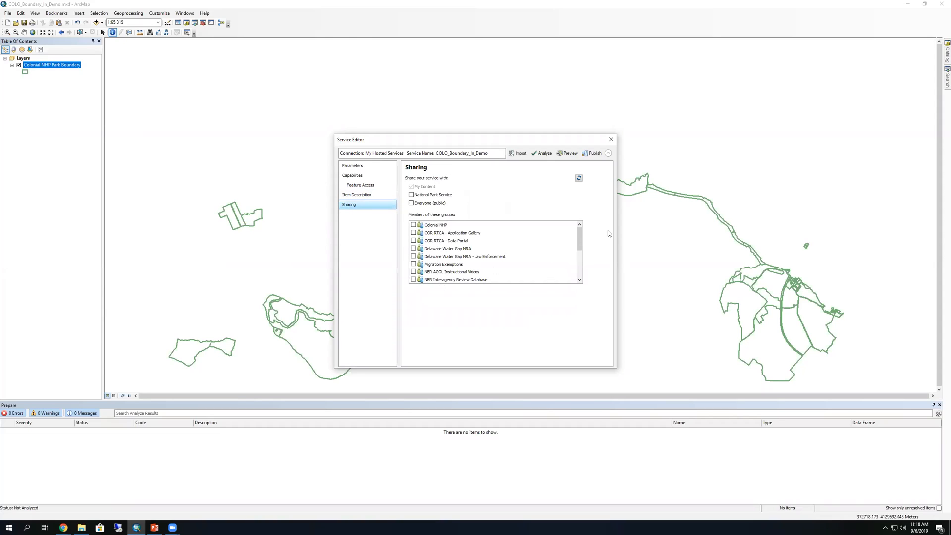
{"action": "mouse_move", "coordinate": [579, 238]}
{"action": "left_mouse_down"}
{"action": "mouse_move", "coordinate": [578, 262]}
{"action": "mouse_move", "coordinate": [580, 227]}
{"action": "left_mouse_up"}
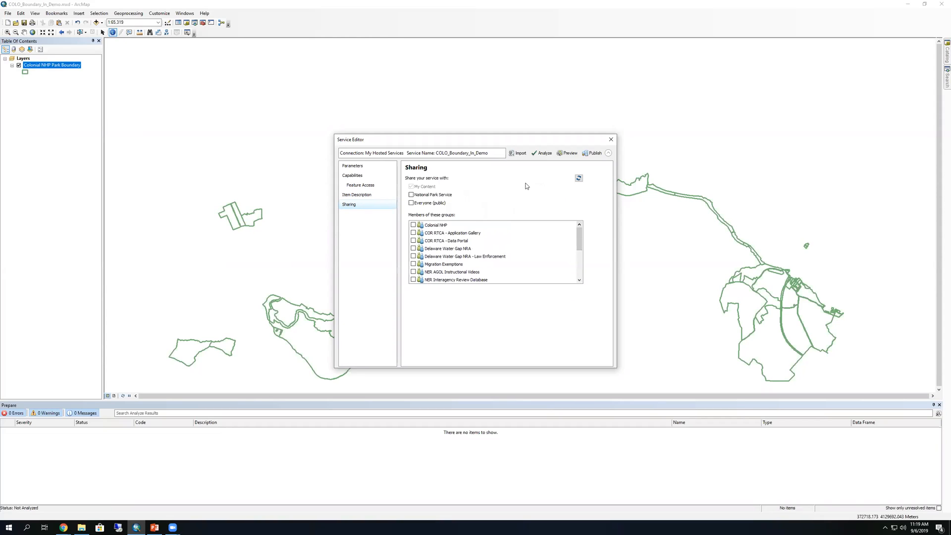
{"action": "left_click", "coordinate": [353, 166]}
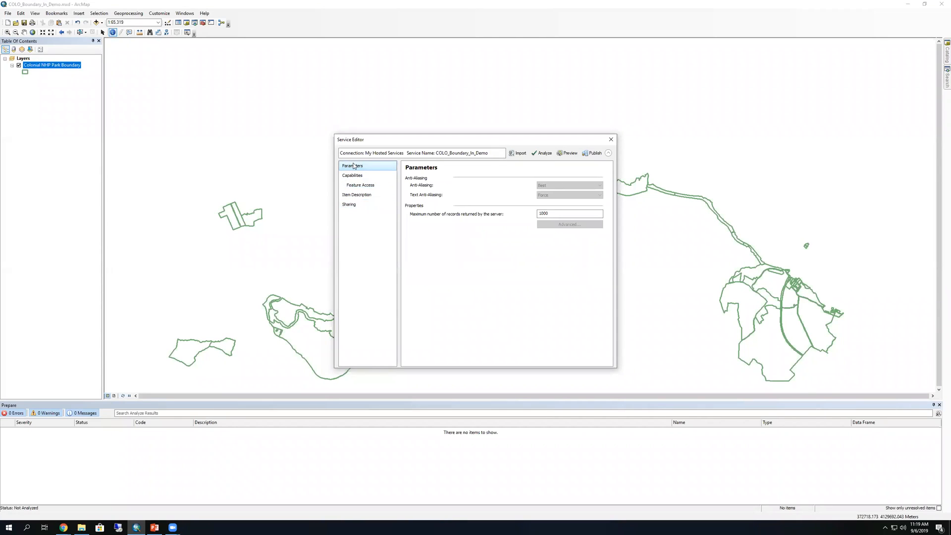
{"action": "left_click", "coordinate": [541, 153]}
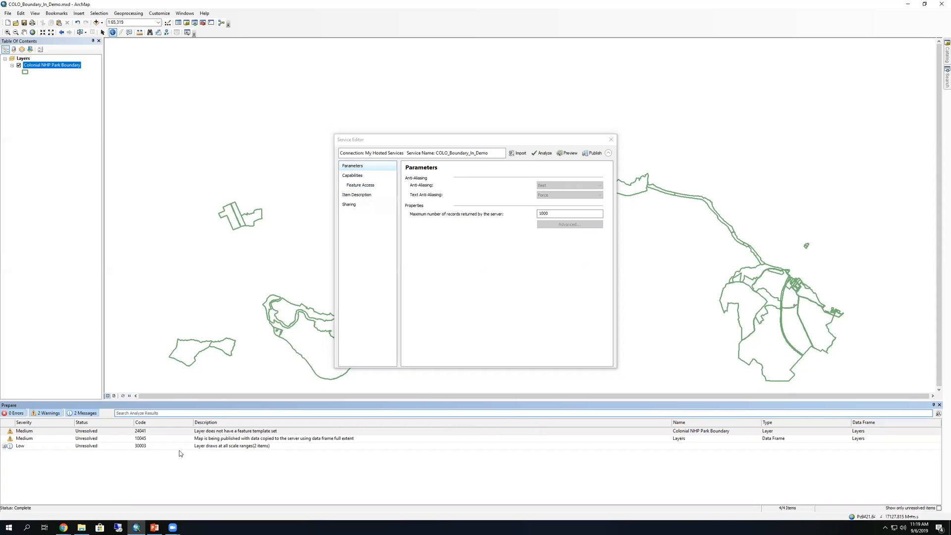
Publish COLO_Boundary_In_Demo as a hosted service and dismiss the success message
{"action": "left_click", "coordinate": [594, 153]}
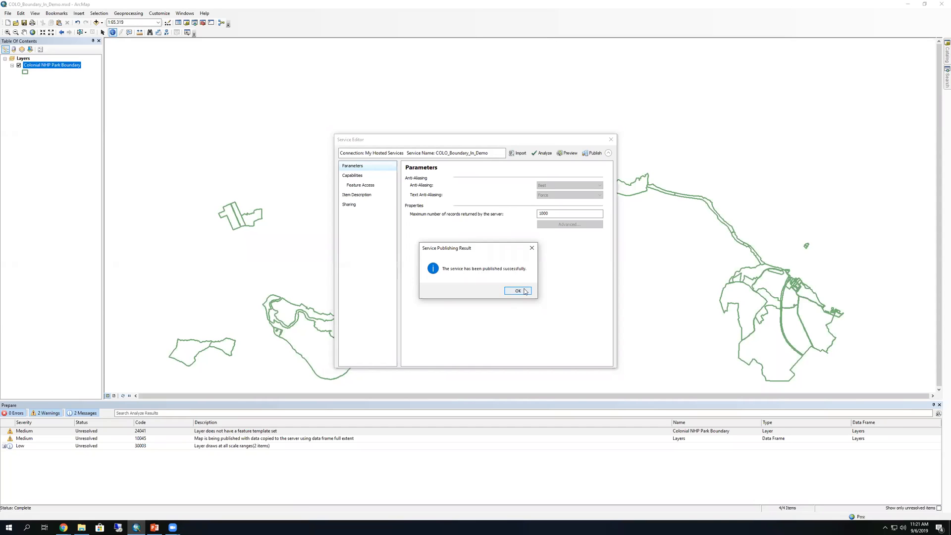
{"action": "left_click", "coordinate": [518, 291]}
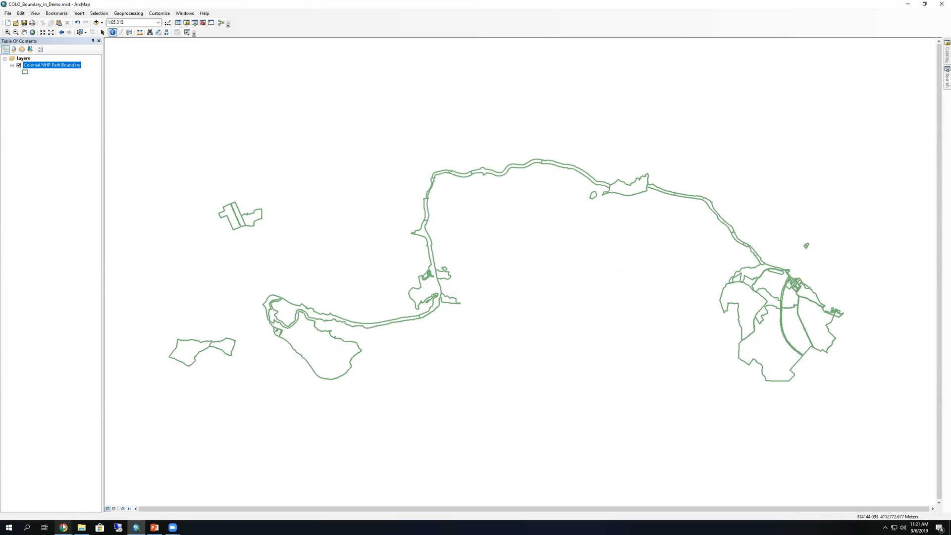
Move the COLO_Boundary_In_Demo feature layer and service definition from the home folder to How-To Videos
{"action": "mouse_move", "coordinate": [63, 526]}
{"action": "left_click", "coordinate": [58, 506]}
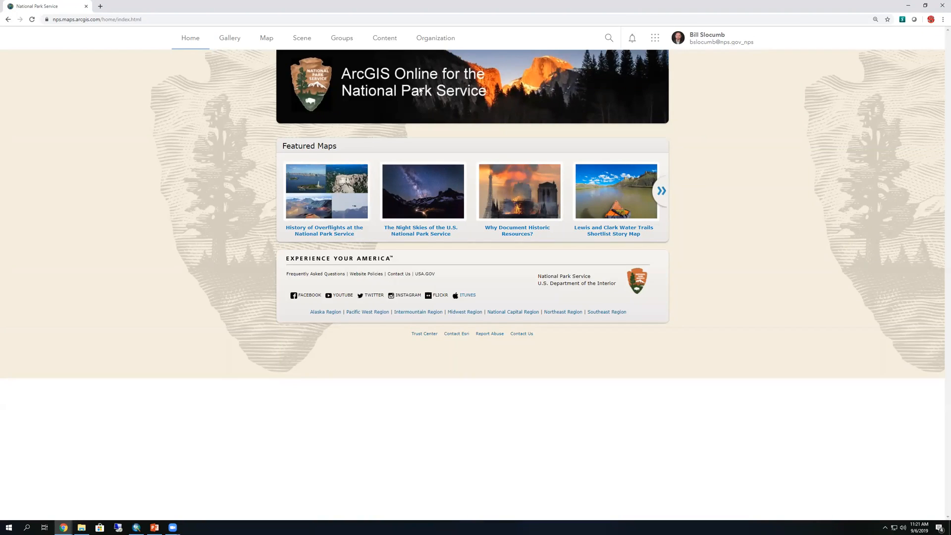
{"action": "left_click", "coordinate": [380, 41]}
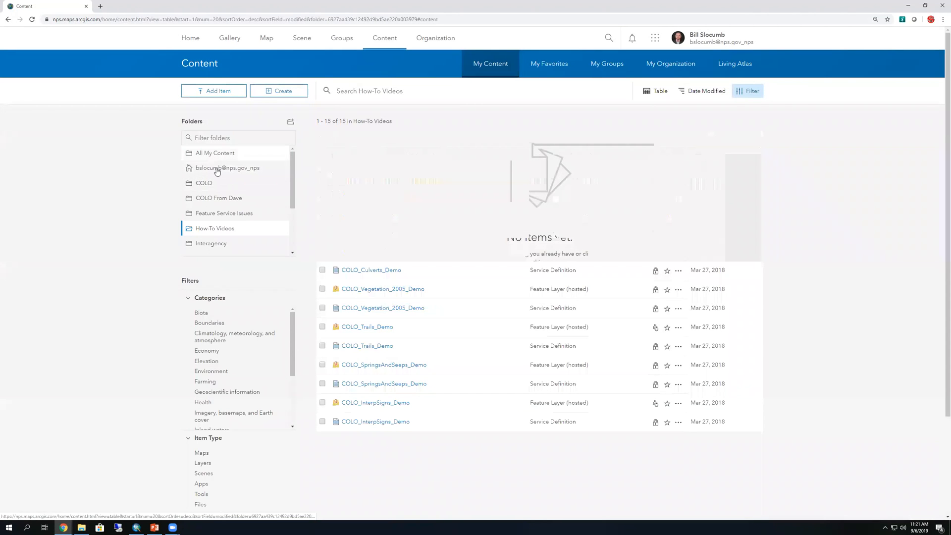
{"action": "left_click", "coordinate": [217, 168]}
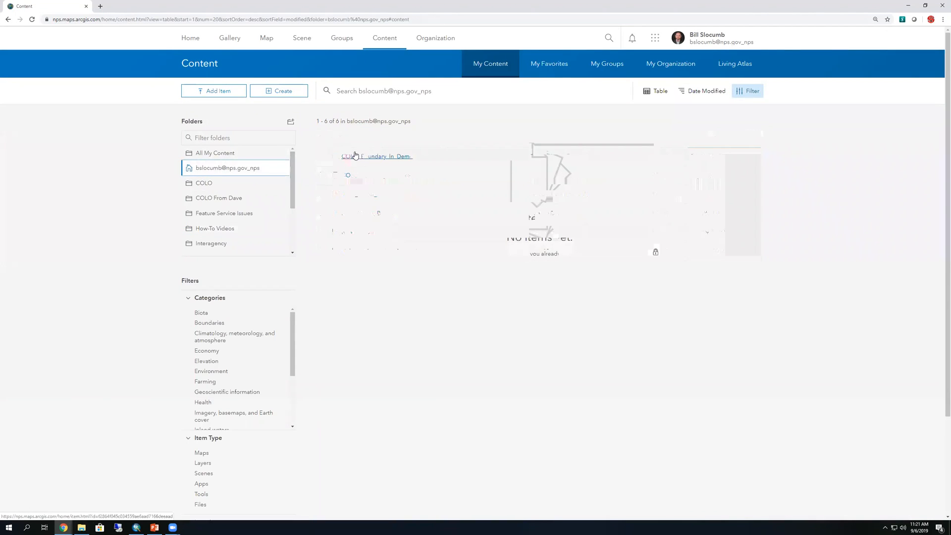
{"action": "left_click", "coordinate": [323, 157]}
{"action": "left_click", "coordinate": [322, 177]}
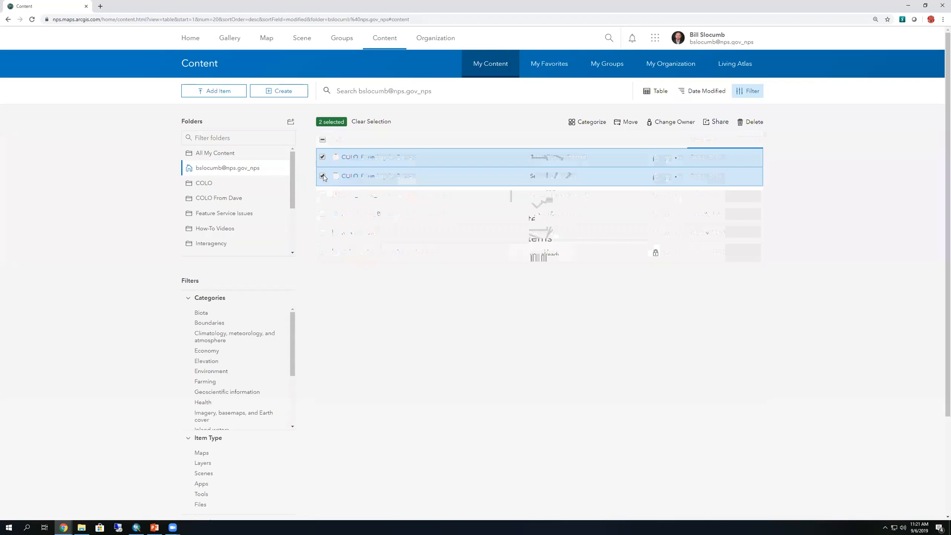
{"action": "left_click", "coordinate": [626, 123]}
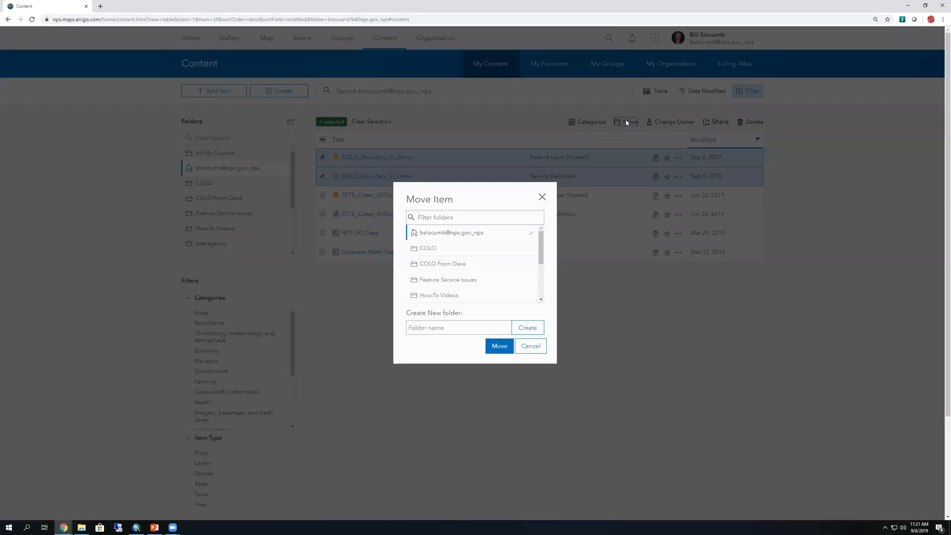
{"action": "left_click", "coordinate": [441, 297]}
{"action": "left_click", "coordinate": [499, 347]}
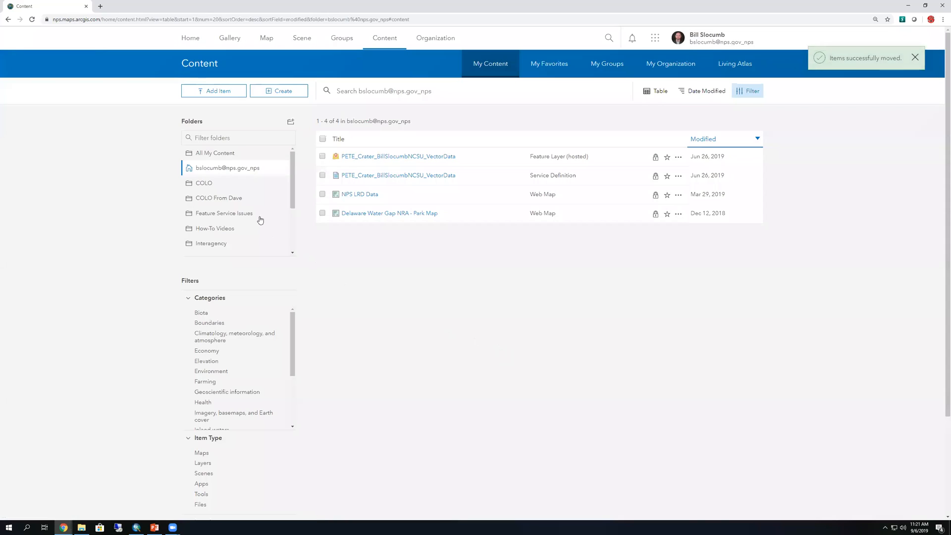
Open the COLO_Boundary_In_Demo item in How-To Videos and view its 75-row data table
{"action": "left_click", "coordinate": [227, 228]}
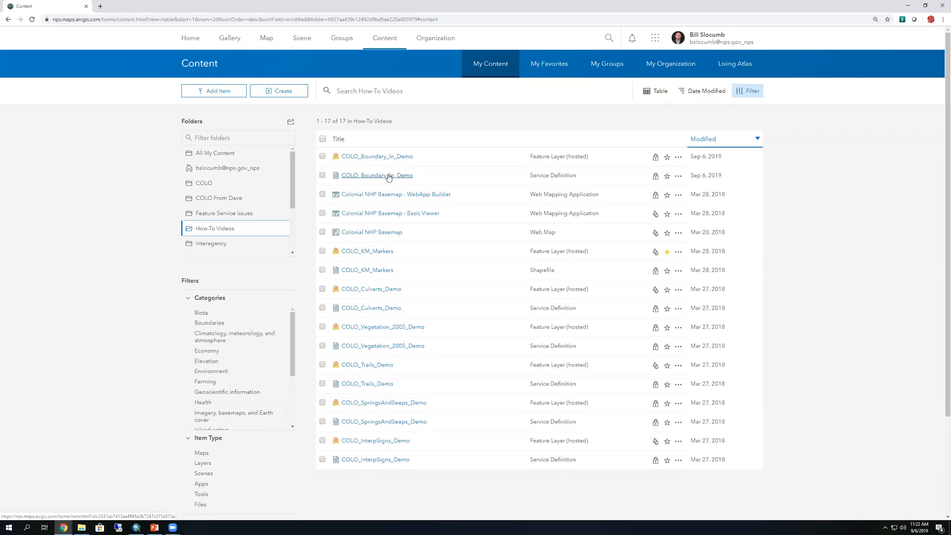
{"action": "left_click", "coordinate": [380, 157]}
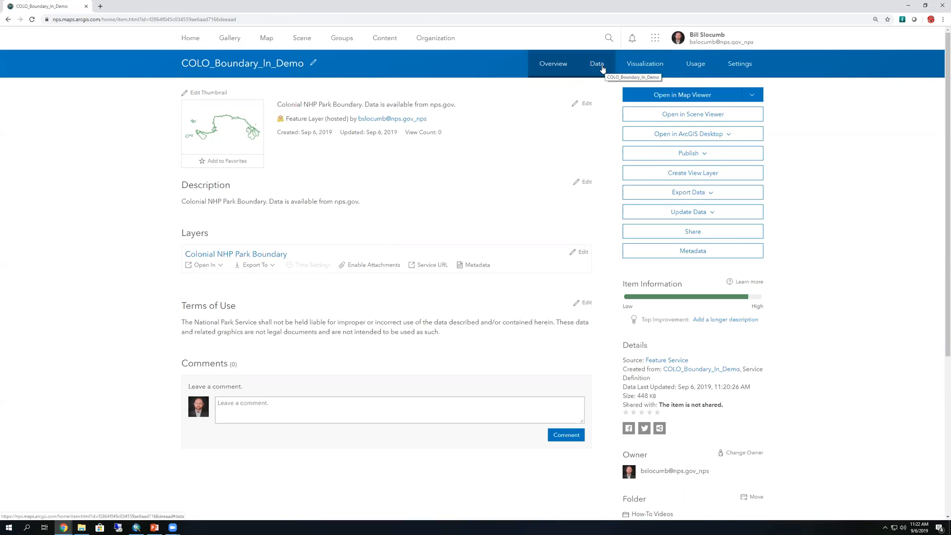
{"action": "left_click", "coordinate": [599, 65]}
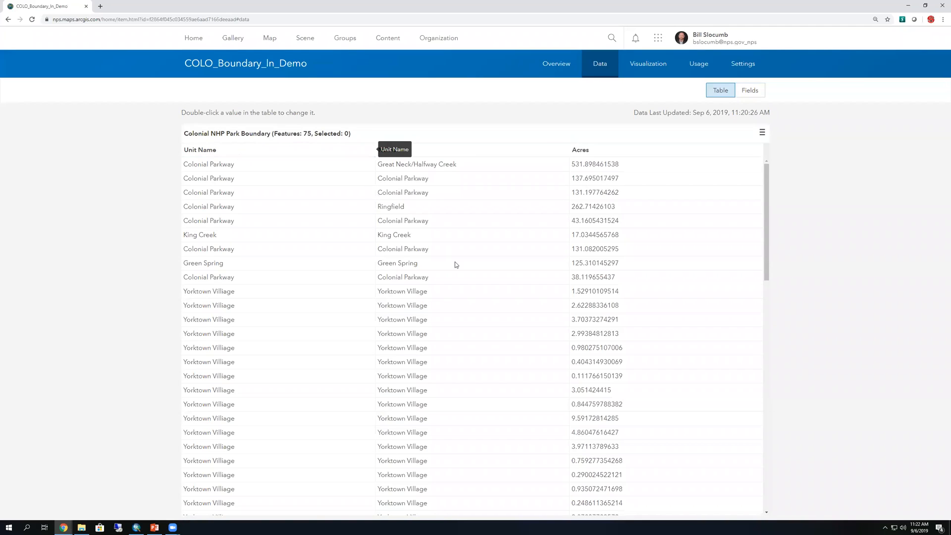
Map the park polygons and check Jamestown Island's Unit Name, Name and Acres pop-up
{"action": "left_click", "coordinate": [661, 65]}
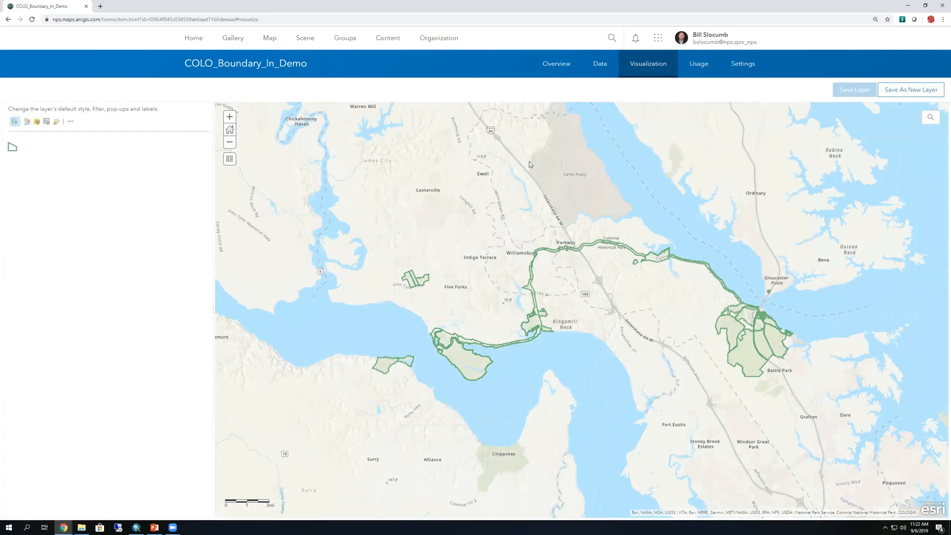
{"action": "left_click", "coordinate": [466, 364]}
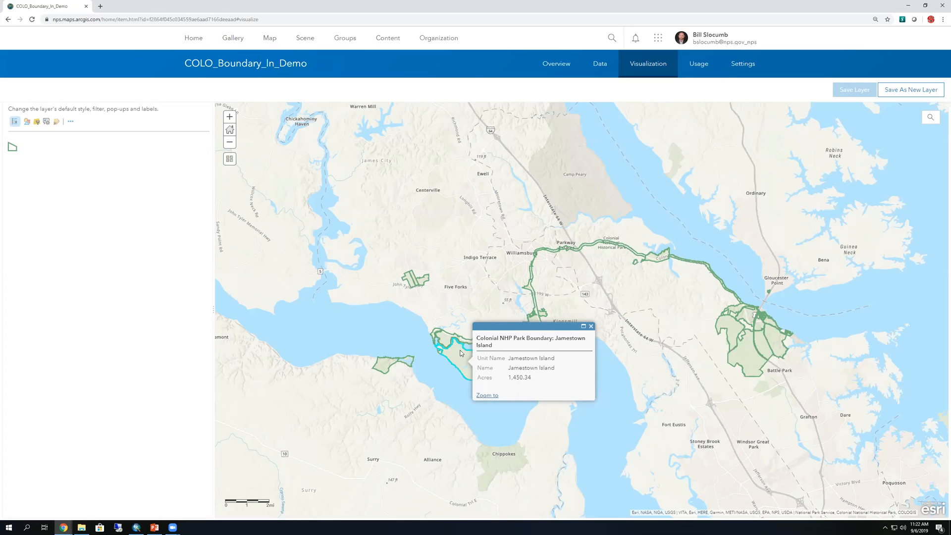
{"action": "left_click_drag", "start_coordinate": [509, 360], "coordinate": [477, 360]}
{"action": "double_click", "coordinate": [482, 367]}
{"action": "double_click", "coordinate": [484, 378]}
{"action": "left_click", "coordinate": [591, 327]}
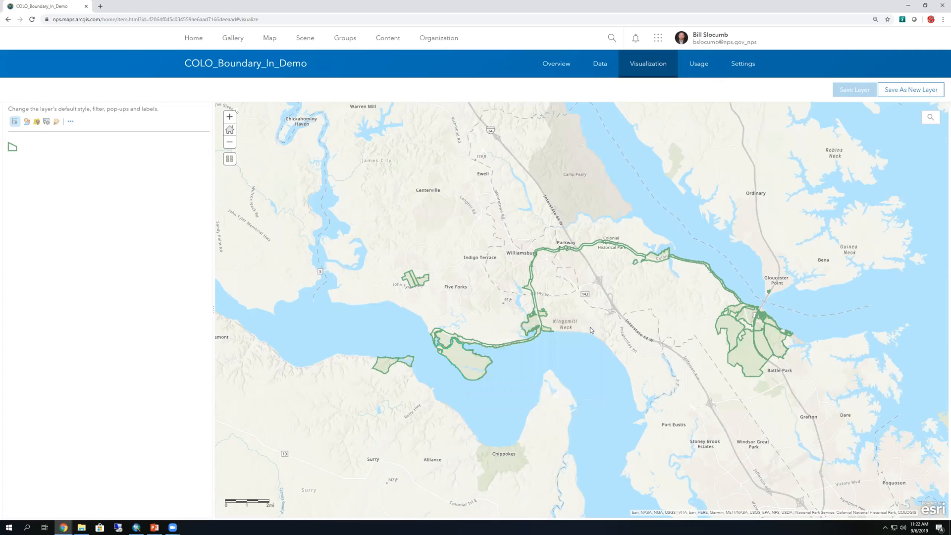